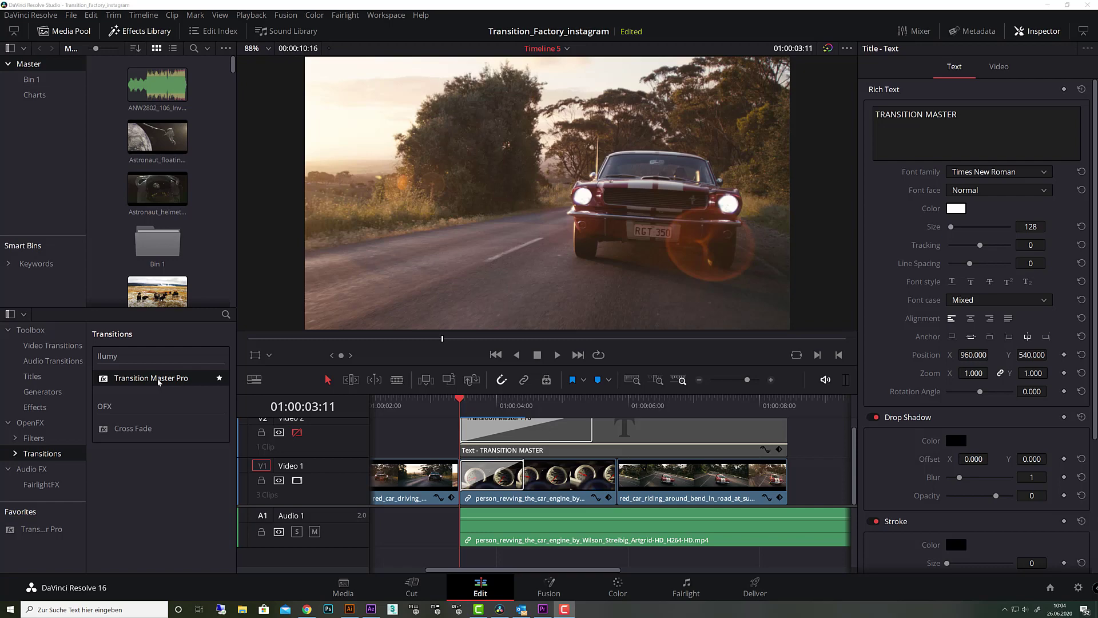
Step: Switch to Premiere Pro, apply Transition Master Pro at the cut between the astronaut and mountain-road clips, and select the transition
left_click(543, 609)
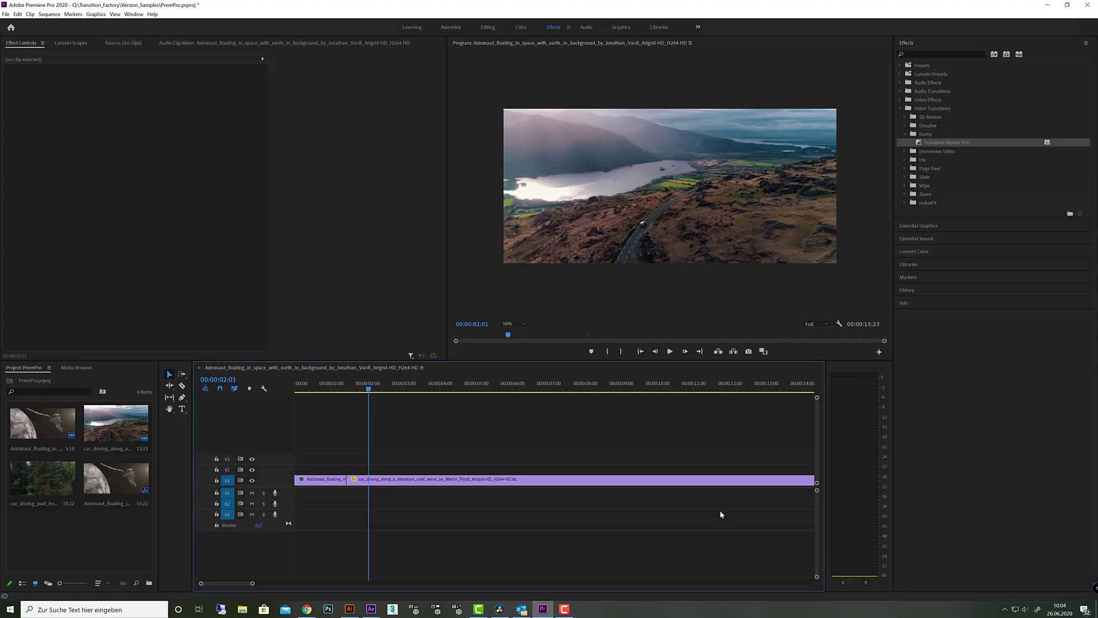
left_click(901, 108)
left_click(901, 108)
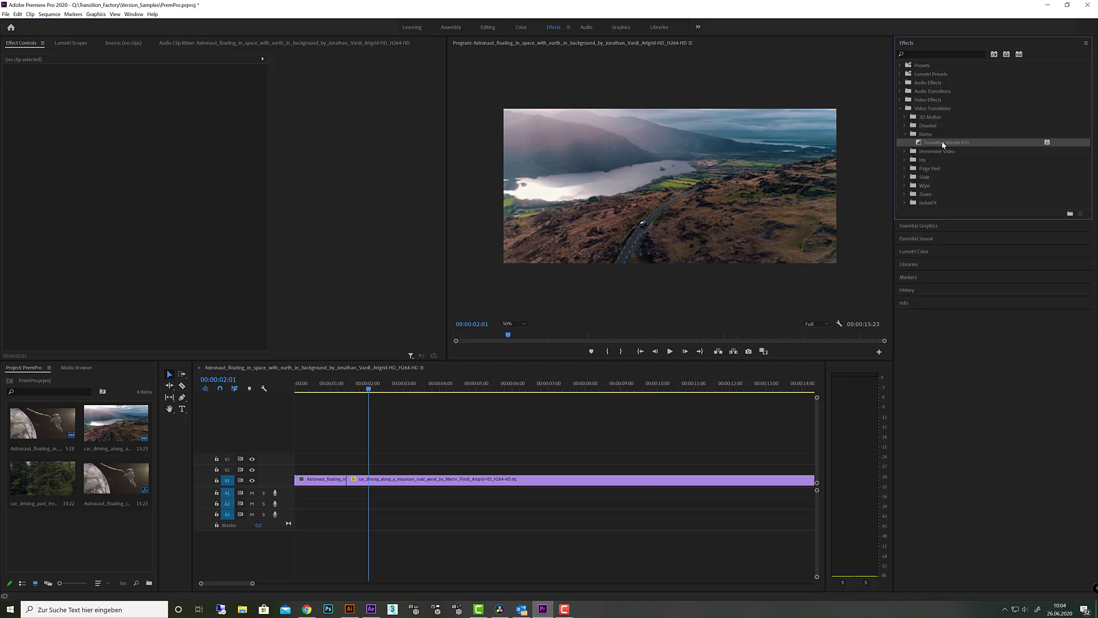
left_click_drag(943, 144, 355, 485)
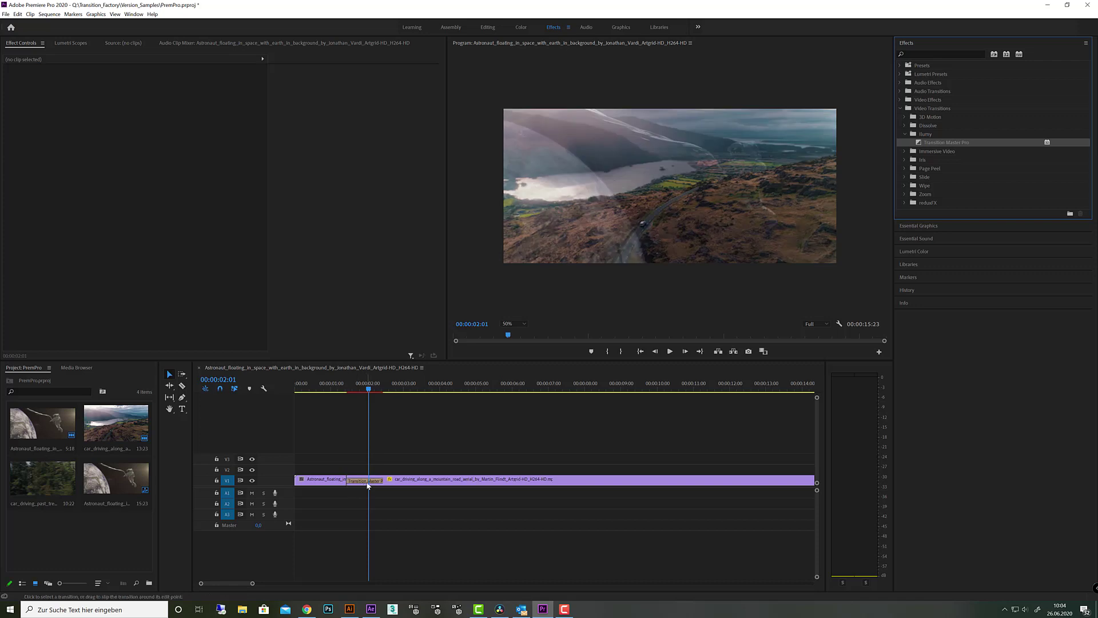
left_click(379, 480)
left_click_drag(379, 479, 379, 480)
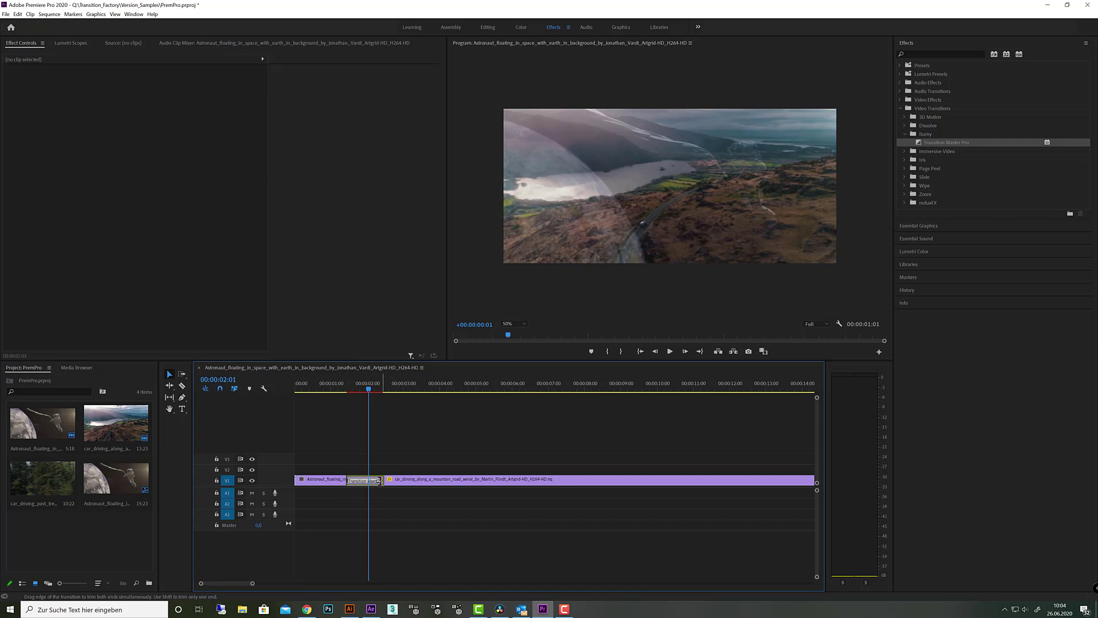
left_click(377, 481)
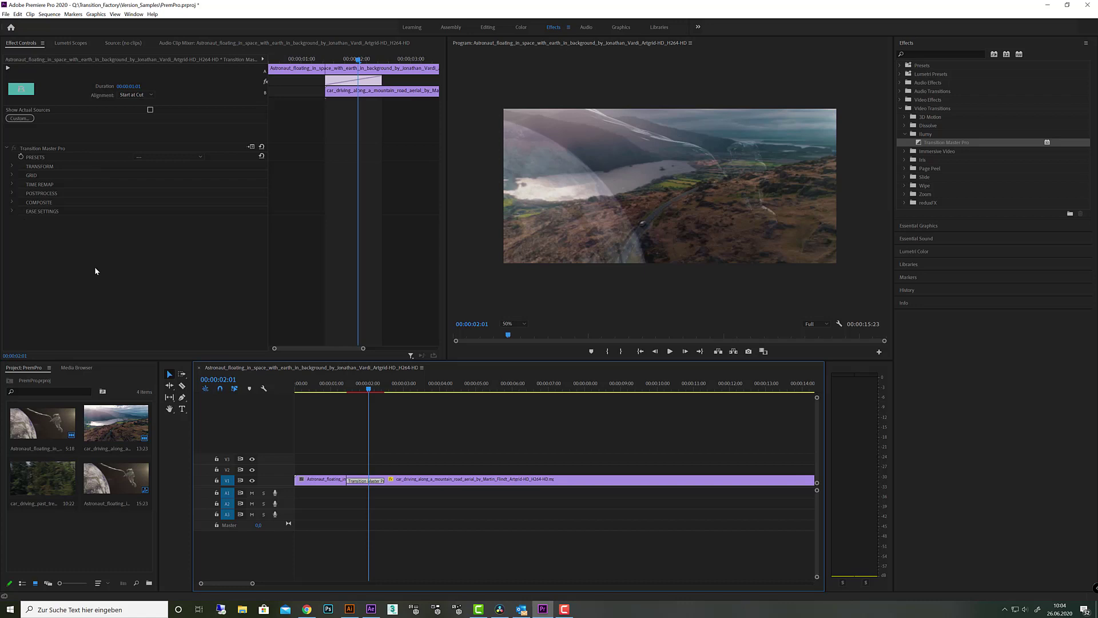
Step: Switch to DaVinci Resolve and preview the existing transition at the start of the engine-revving clip
left_click(500, 609)
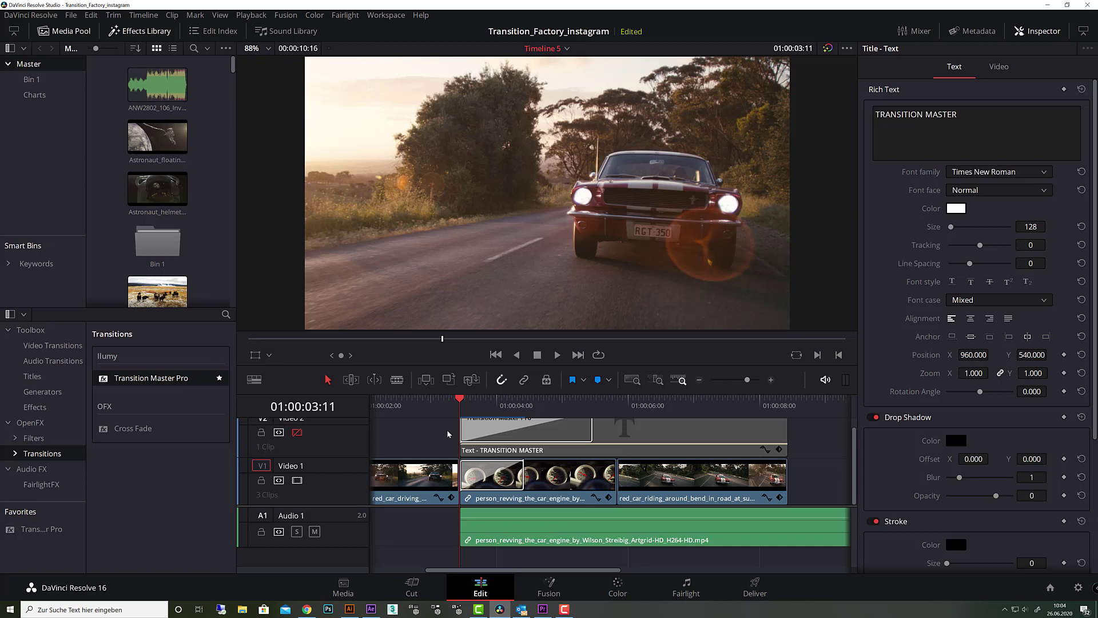
key("space")
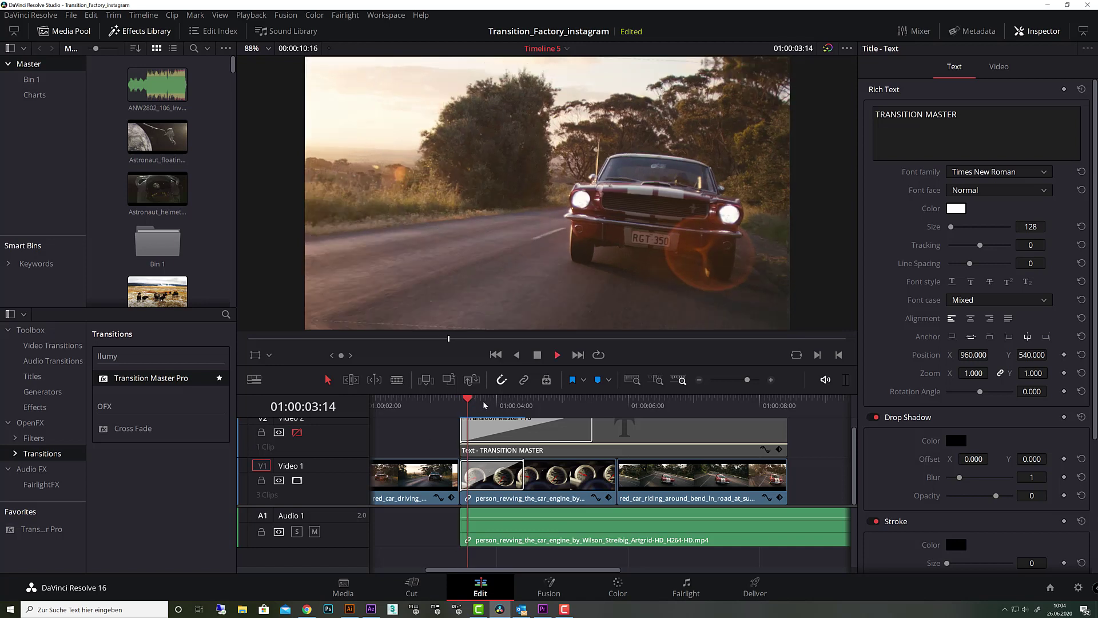
left_click(466, 404)
left_click(466, 404)
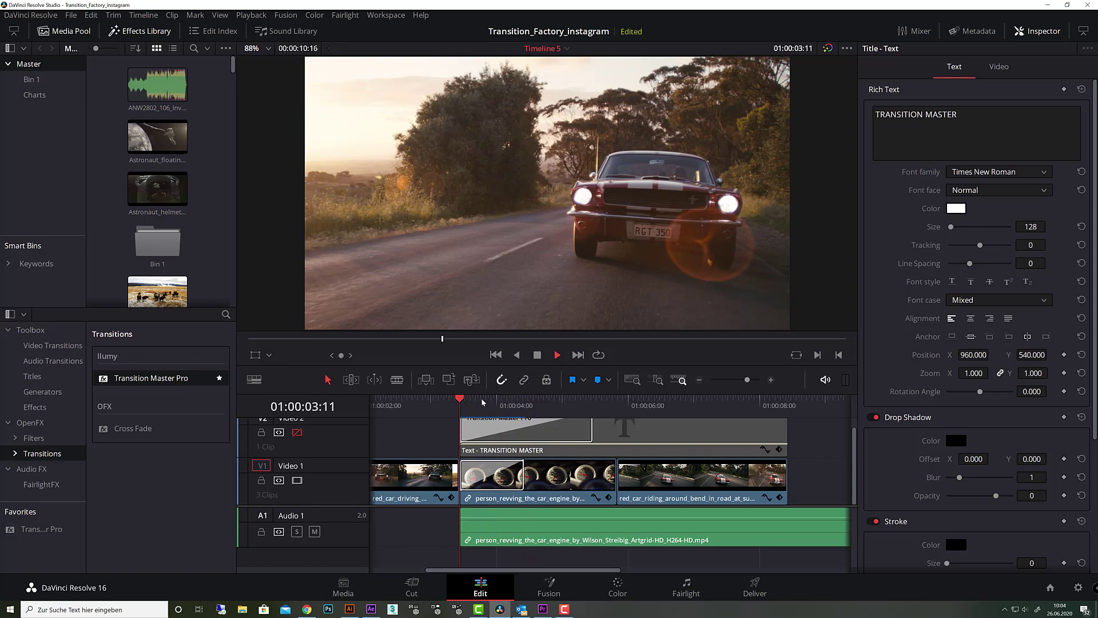
left_click(468, 403)
left_click(464, 404)
left_click_drag(512, 403, 520, 403)
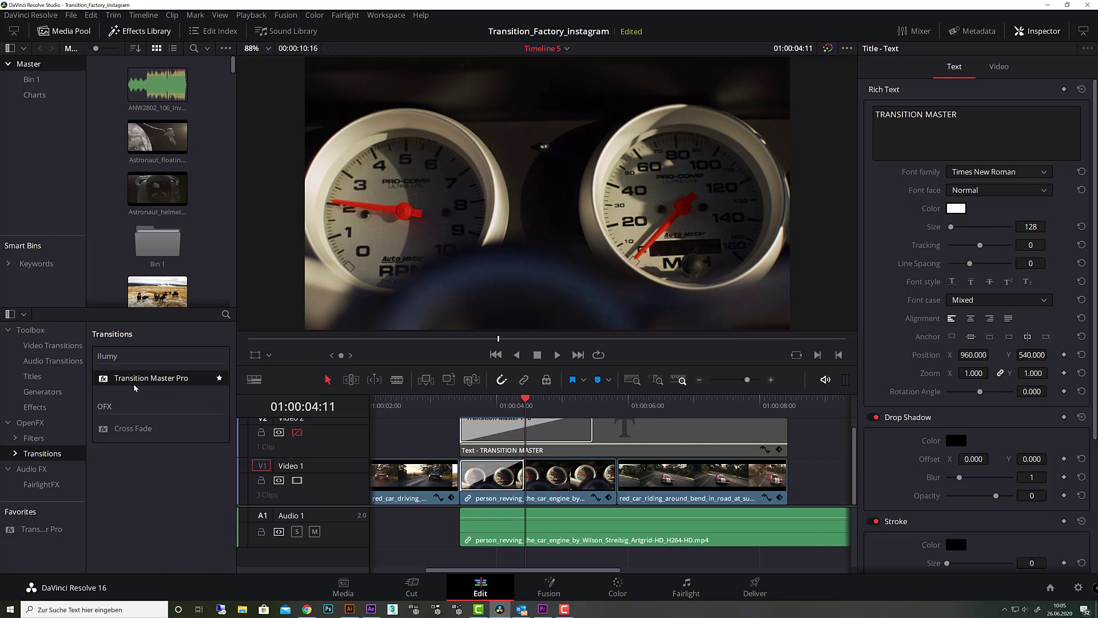
Step: Apply Transition Master Pro at the cut before the clip of the red car riding around the bend and show its OpenFX settings
left_click_drag(123, 380, 680, 483)
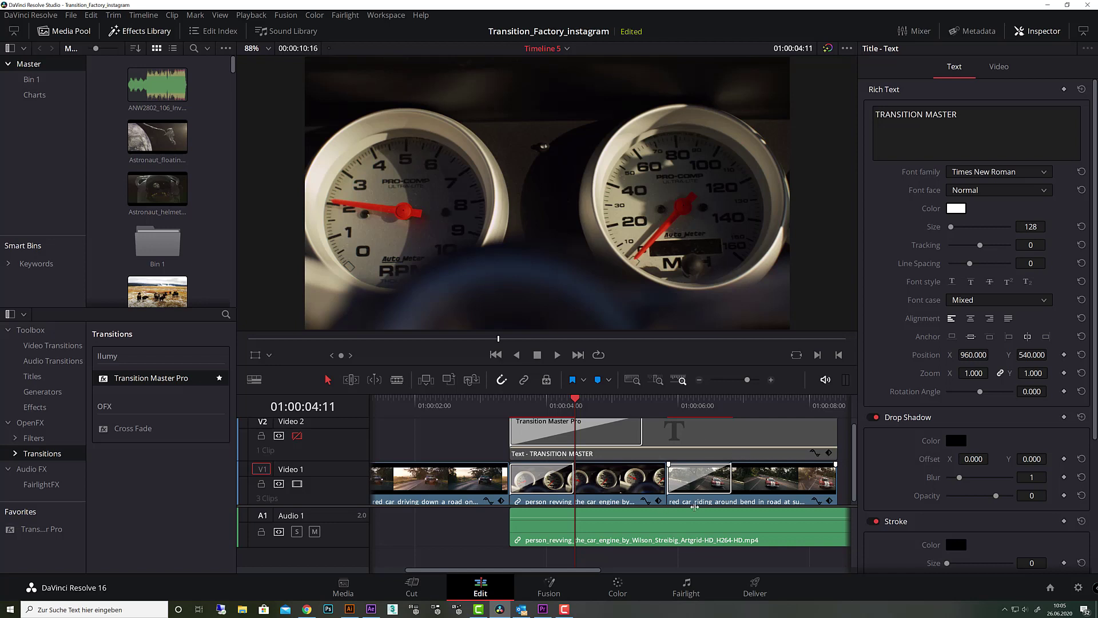
left_click(700, 474)
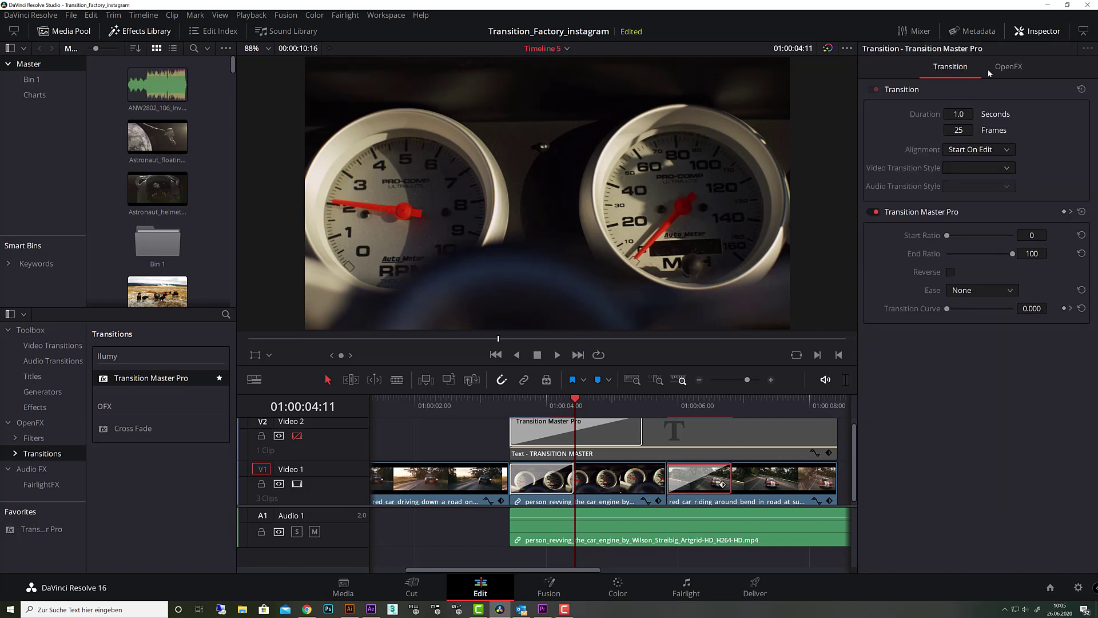
left_click(1009, 69)
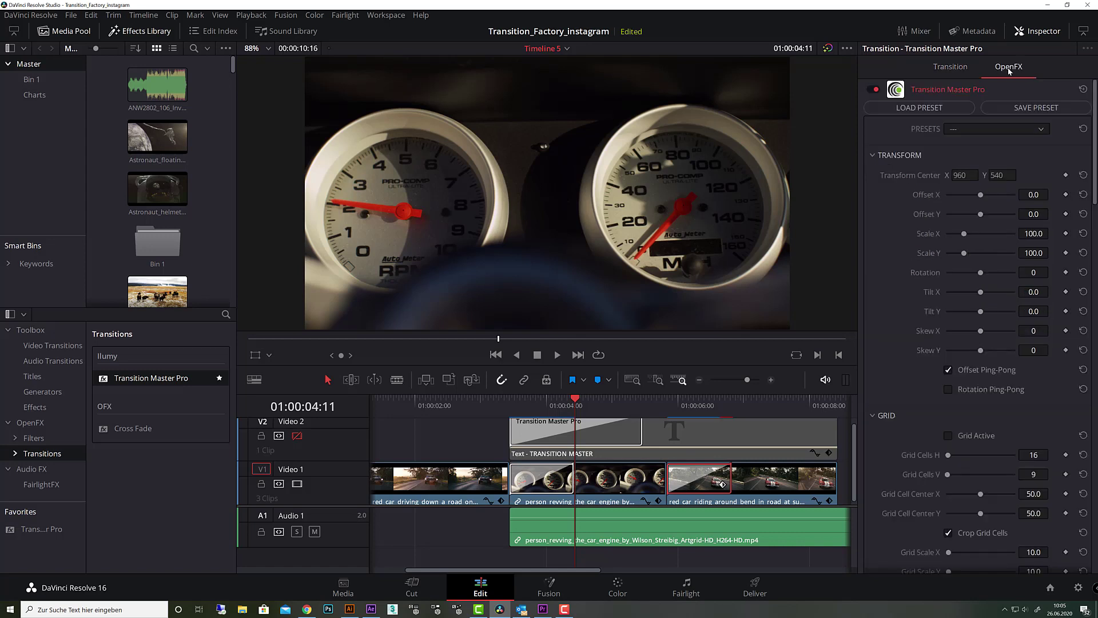
Step: Set the new transition's Rotation to 360 with the playhead inside the transition
left_click_drag(678, 402, 692, 407)
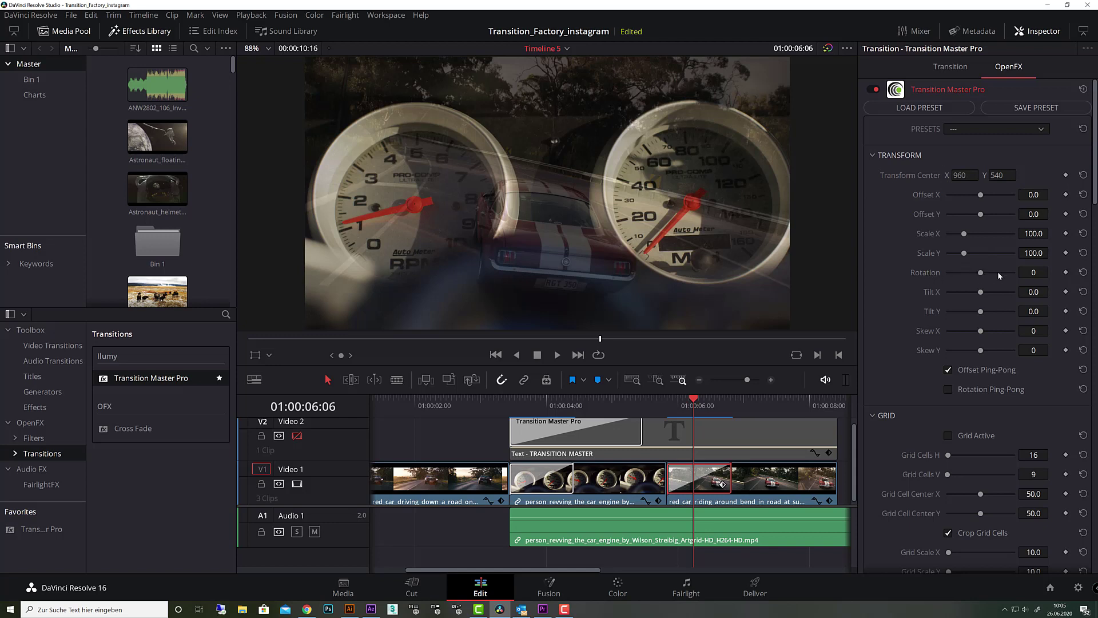
left_click(1035, 272)
type("360")
key("Return")
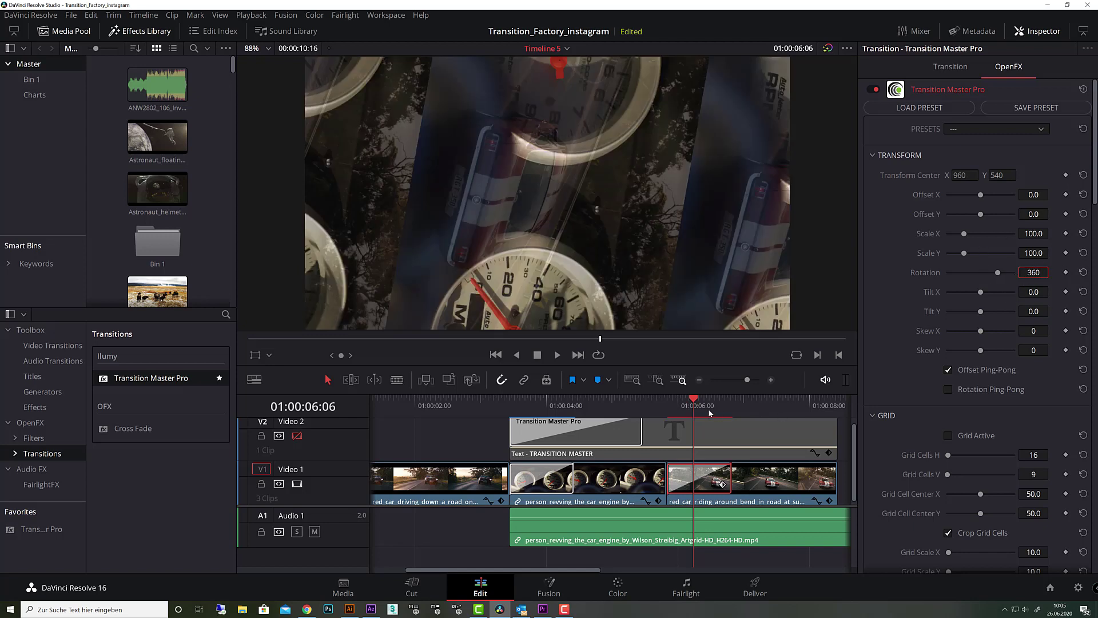
Step: Play and scrub through the rotating transition to check it, with the full frame edges visible in the viewer
key("Up")
key("space")
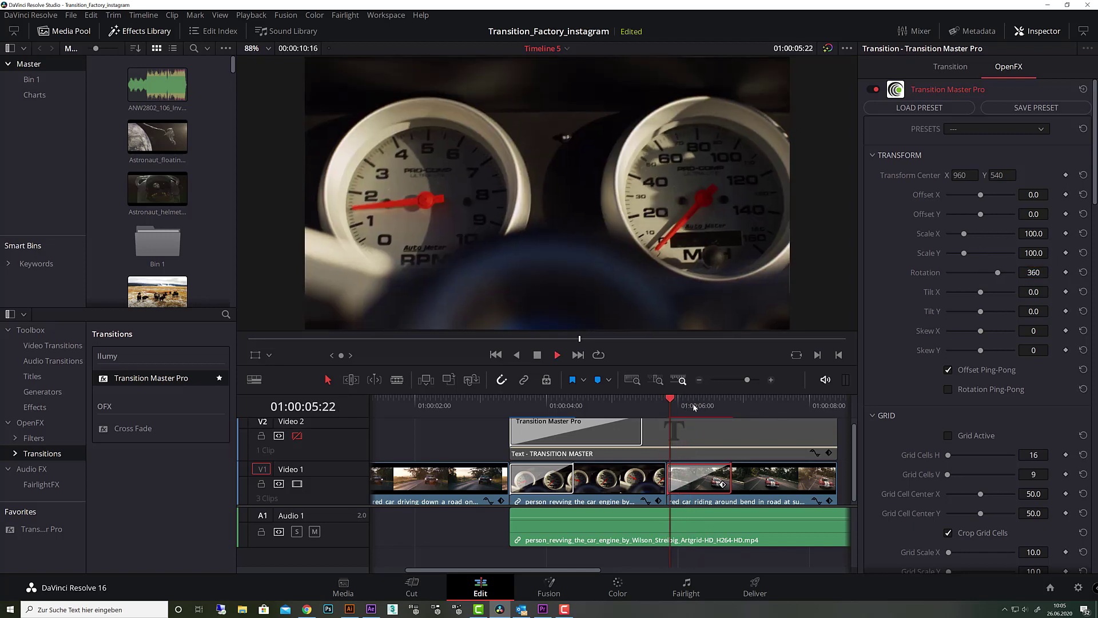
mouse_move(715, 406)
left_mouse_down()
mouse_move(667, 404)
mouse_move(695, 408)
left_mouse_up()
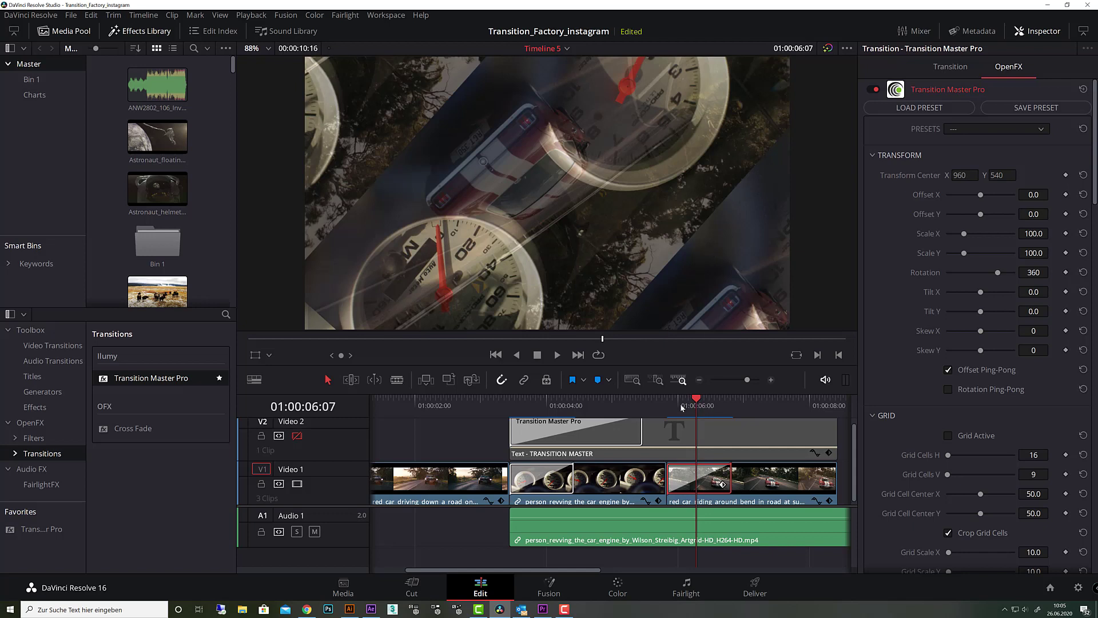
left_click_drag(681, 406, 653, 407)
scroll(698, 267, "down", 3)
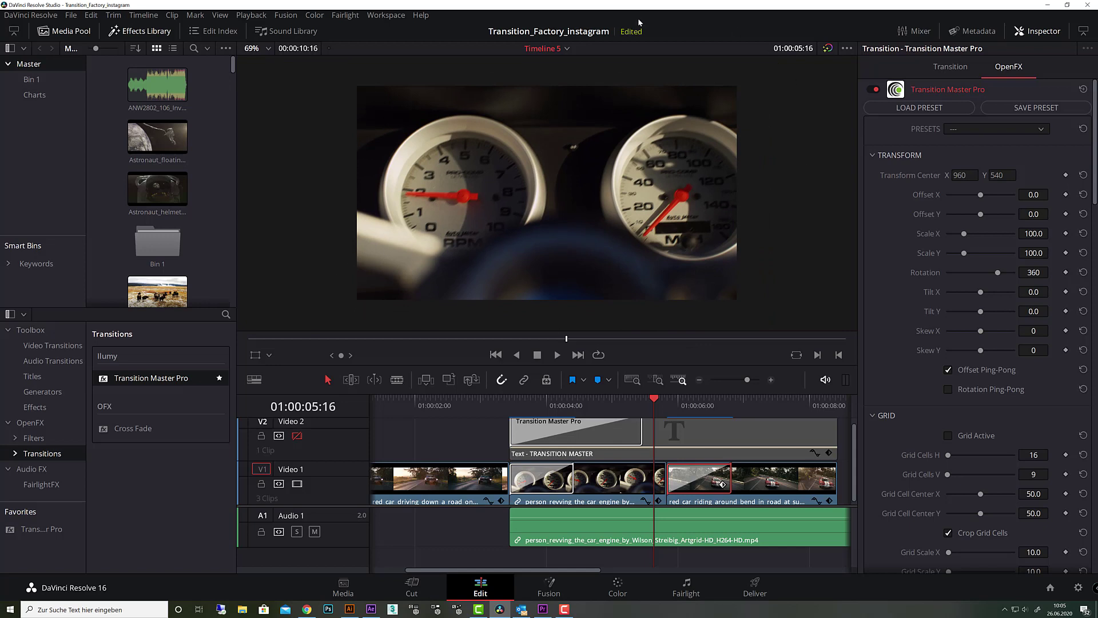
Step: Set the engine-revving clip's Zoom to 0.970 and view the effect inside the transition
left_click(634, 476)
left_click_drag(993, 157, 993, 155)
left_click(686, 399)
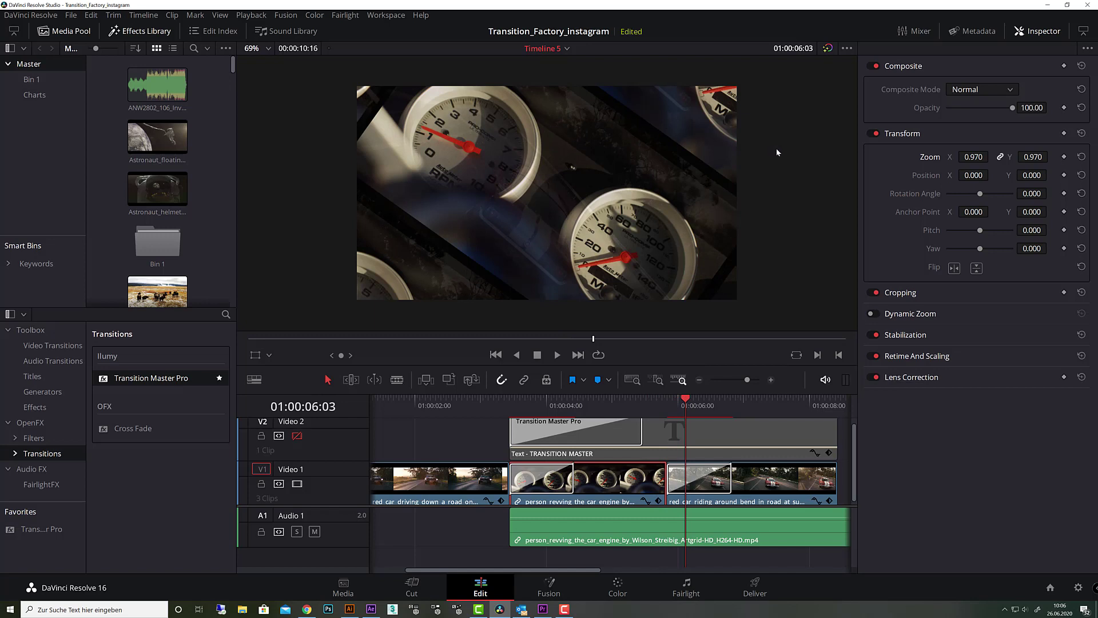
Step: Set the Clamp Mode of the transition before the riding-around-bend clip to Reflect in its Composite settings
left_click(729, 476)
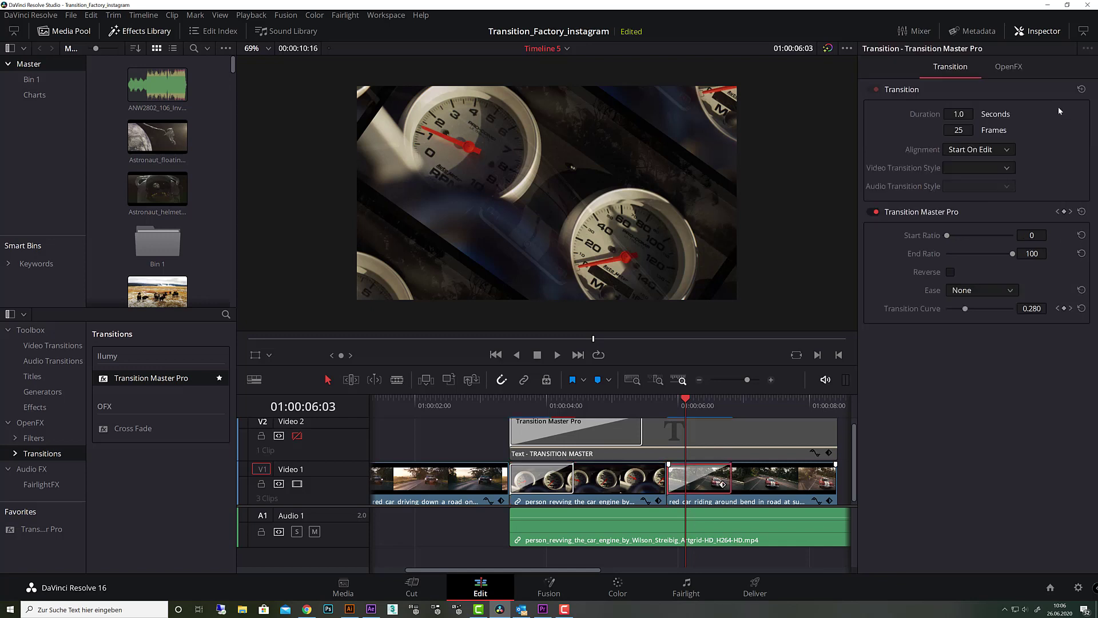
left_click(1008, 67)
left_click(873, 177)
left_click(873, 177)
left_click(873, 198)
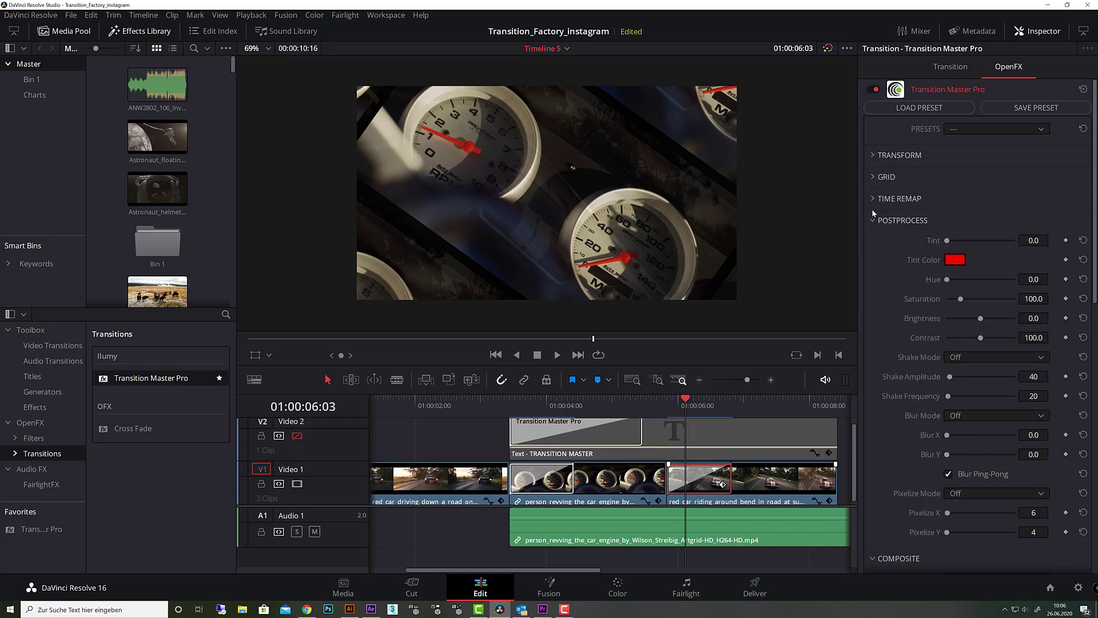
left_click(874, 220)
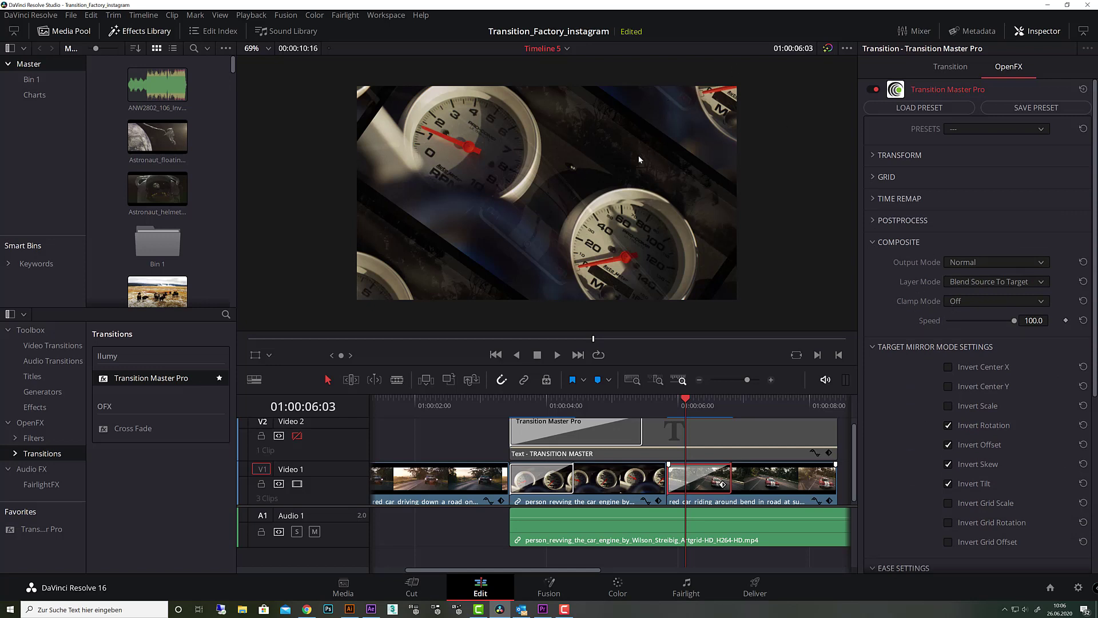
left_click(994, 298)
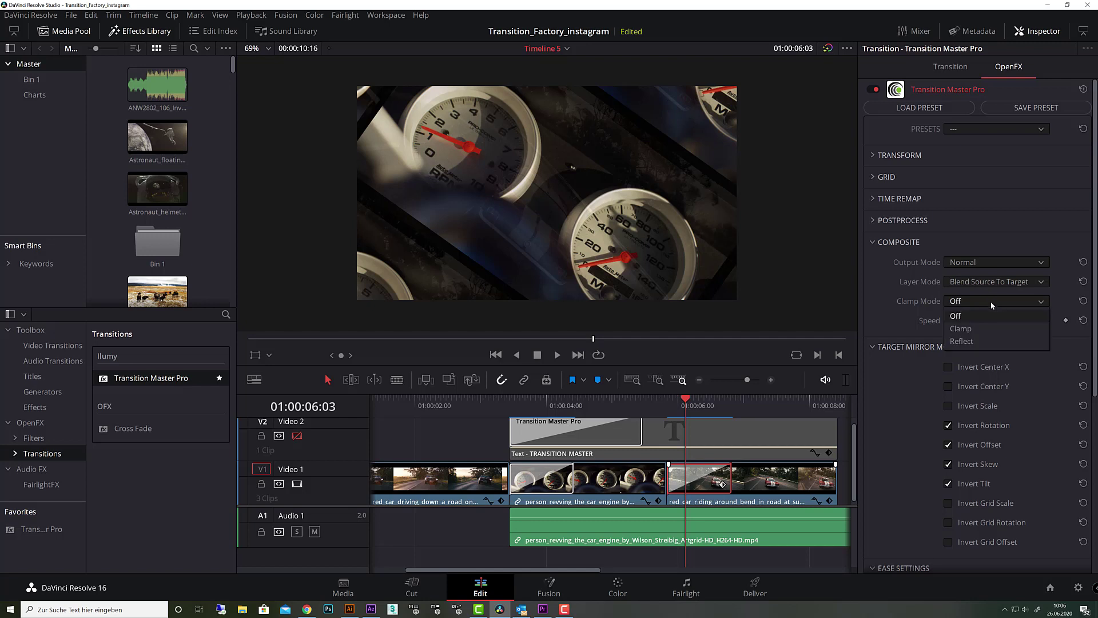
left_click(1000, 341)
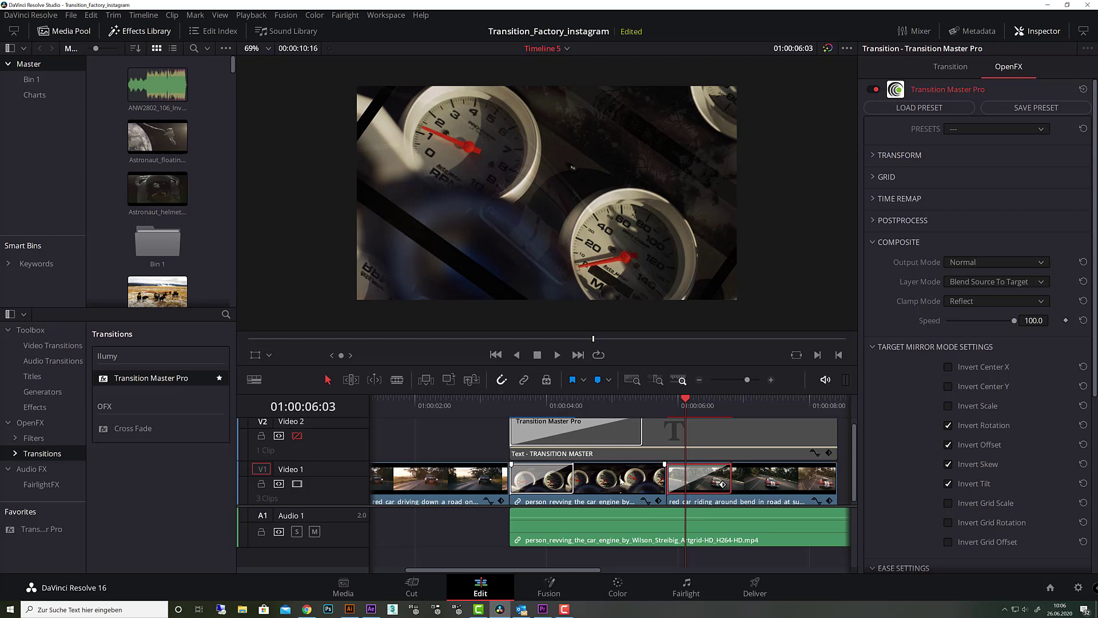
Step: Check the frame edges before and during the transition, and set the engine-revving clip's Zoom to 1.080
key("j")
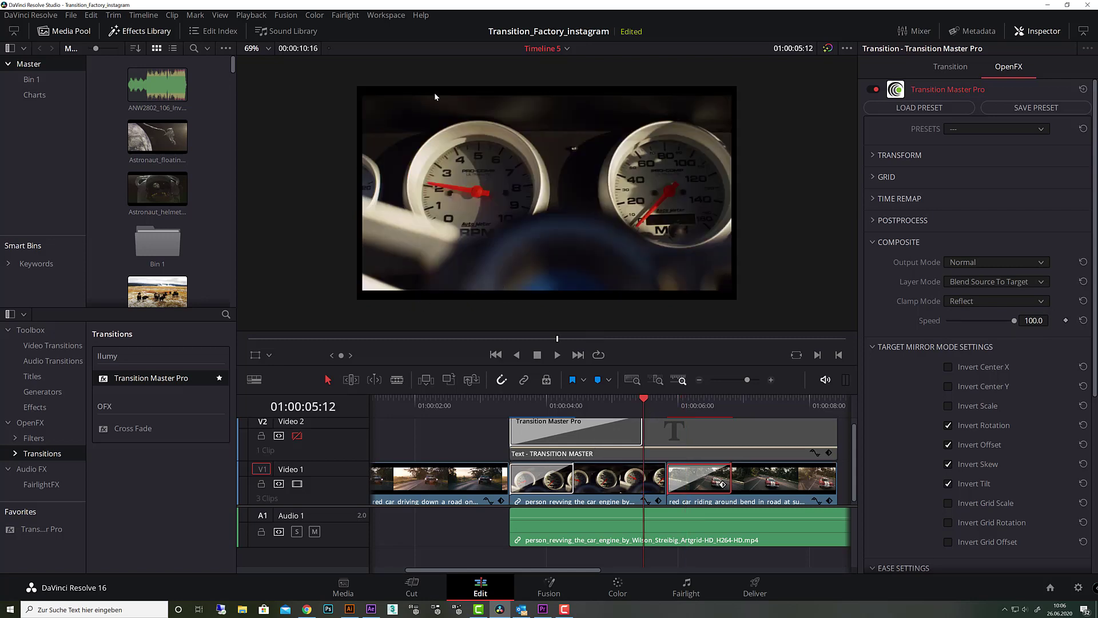
left_click(693, 411)
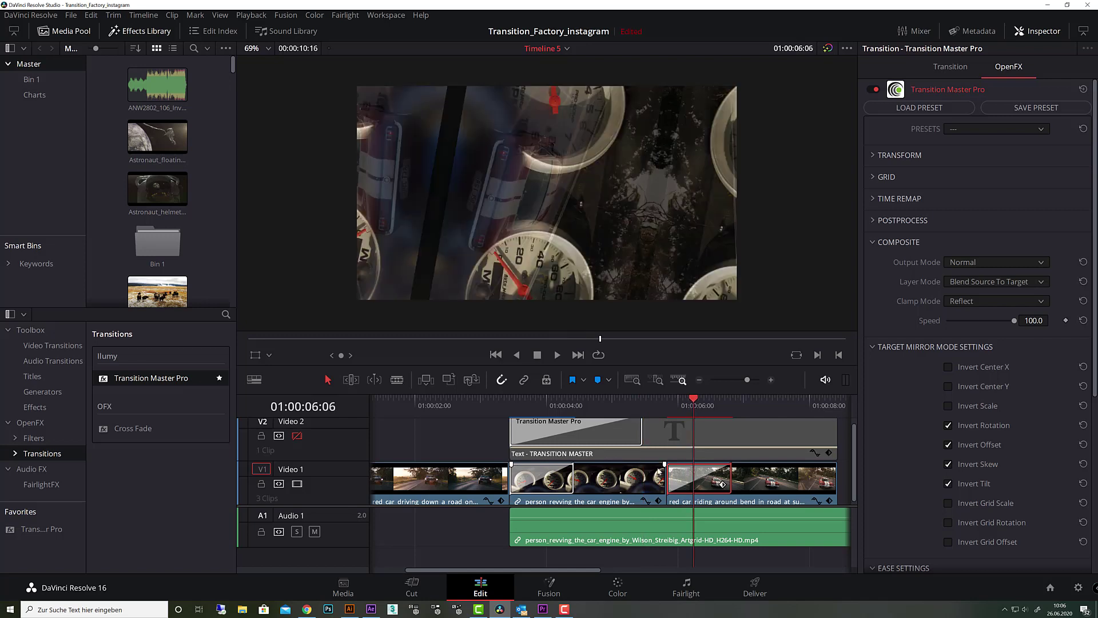
left_click(630, 478)
left_click_drag(974, 157, 994, 157)
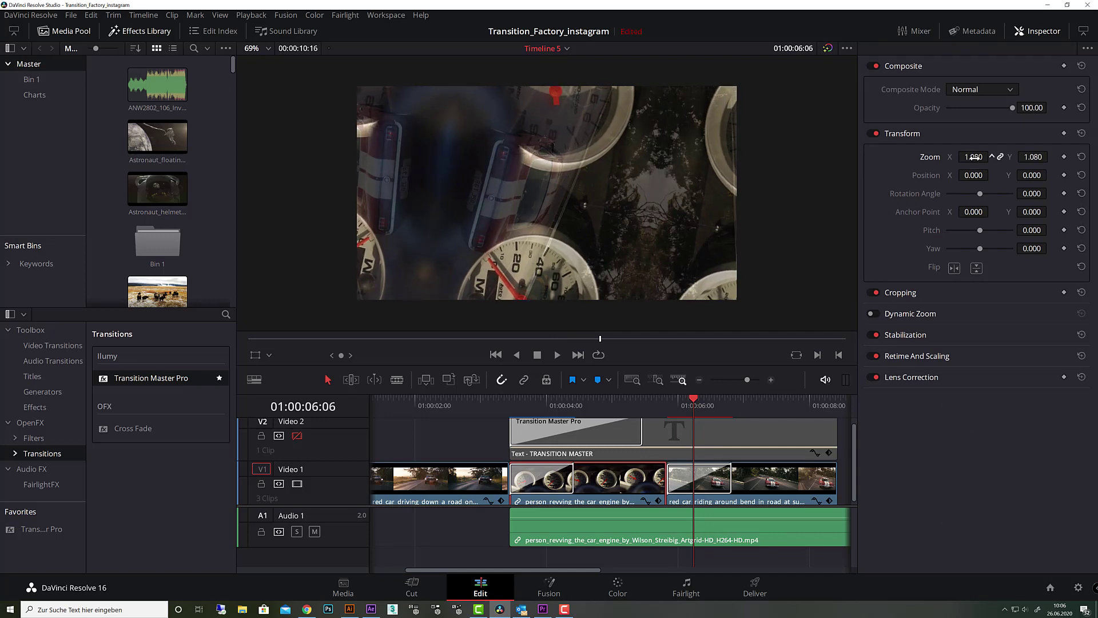
Step: Scrub from before the cut into the transition to examine the mirrored frame edges
left_click_drag(694, 399, 657, 407)
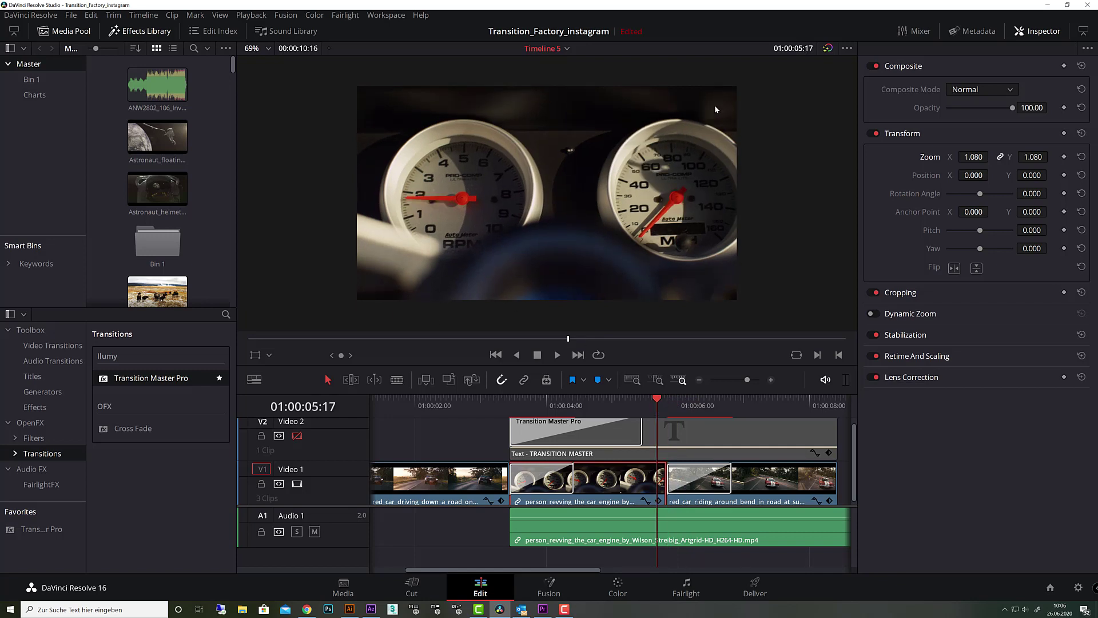
left_click(570, 498)
left_click_drag(678, 400, 685, 402)
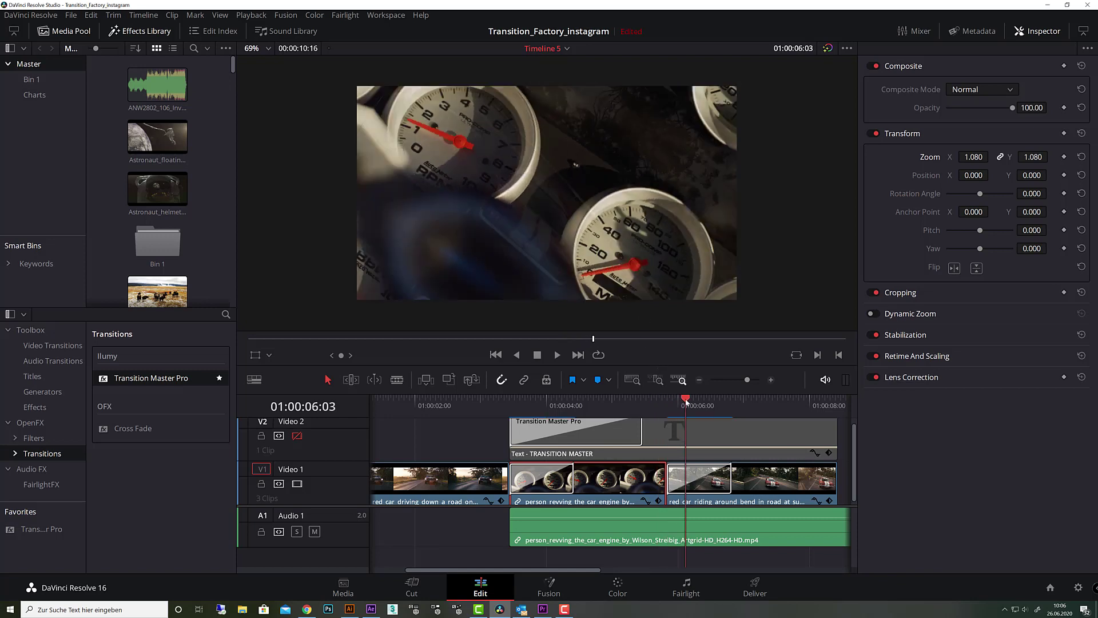
key("space")
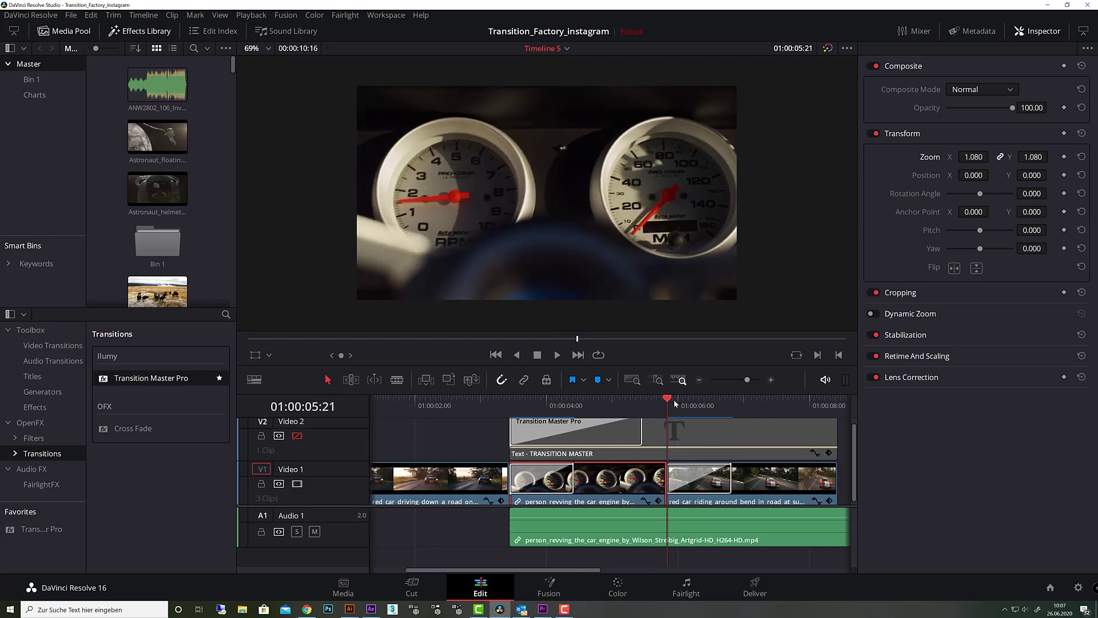
left_click_drag(691, 400, 694, 400)
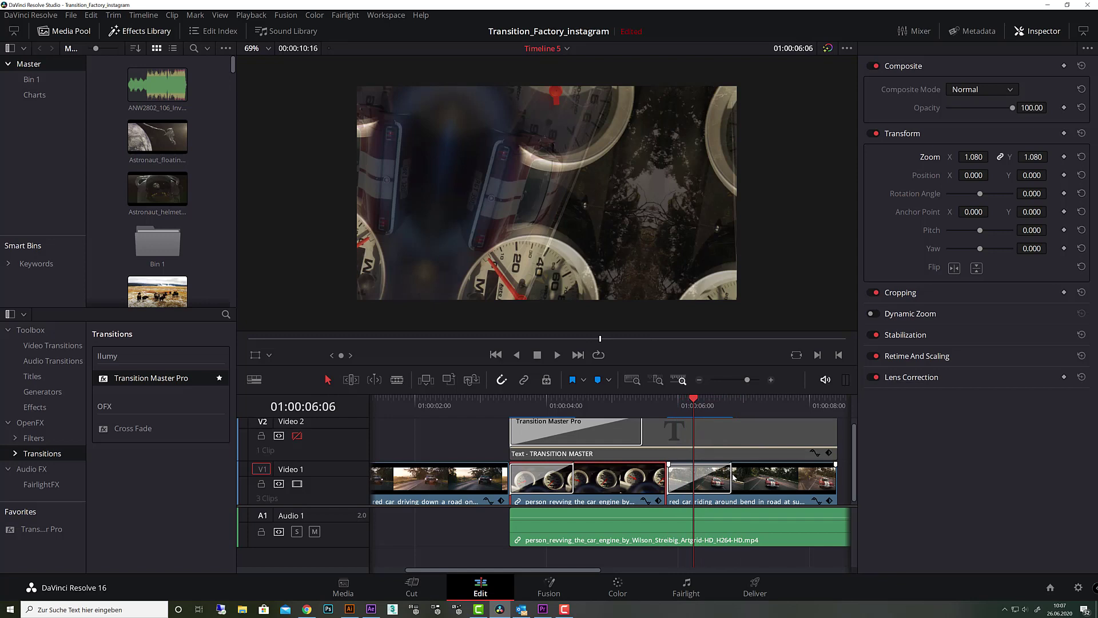
Step: Set the transition's Shake Mode to Chromatic Aberration in its Postprocess settings
left_click(731, 477)
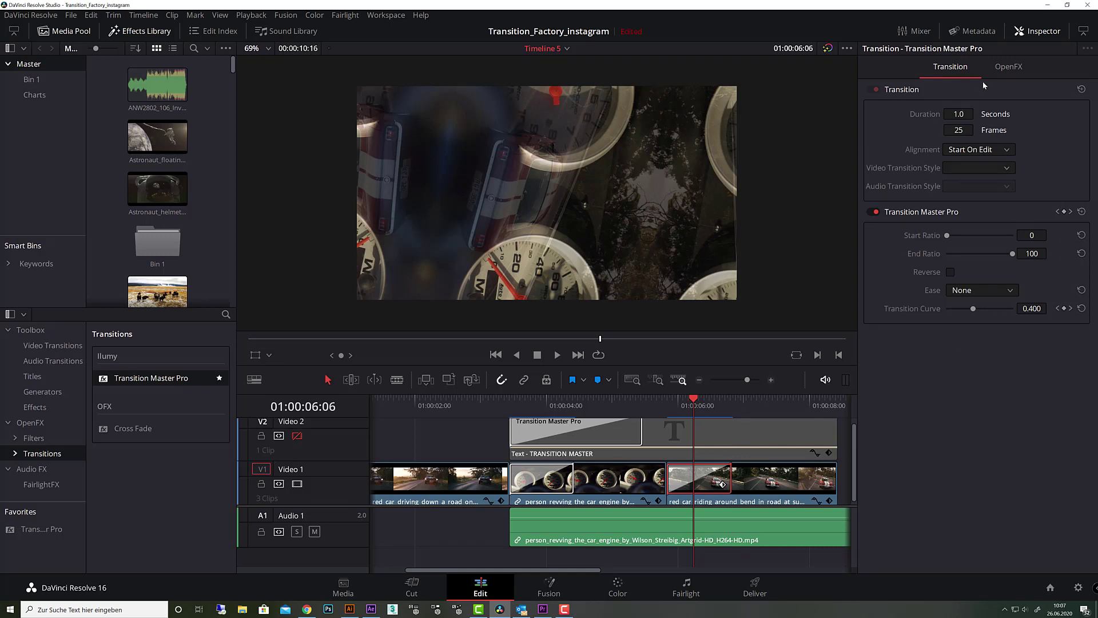
left_click(997, 71)
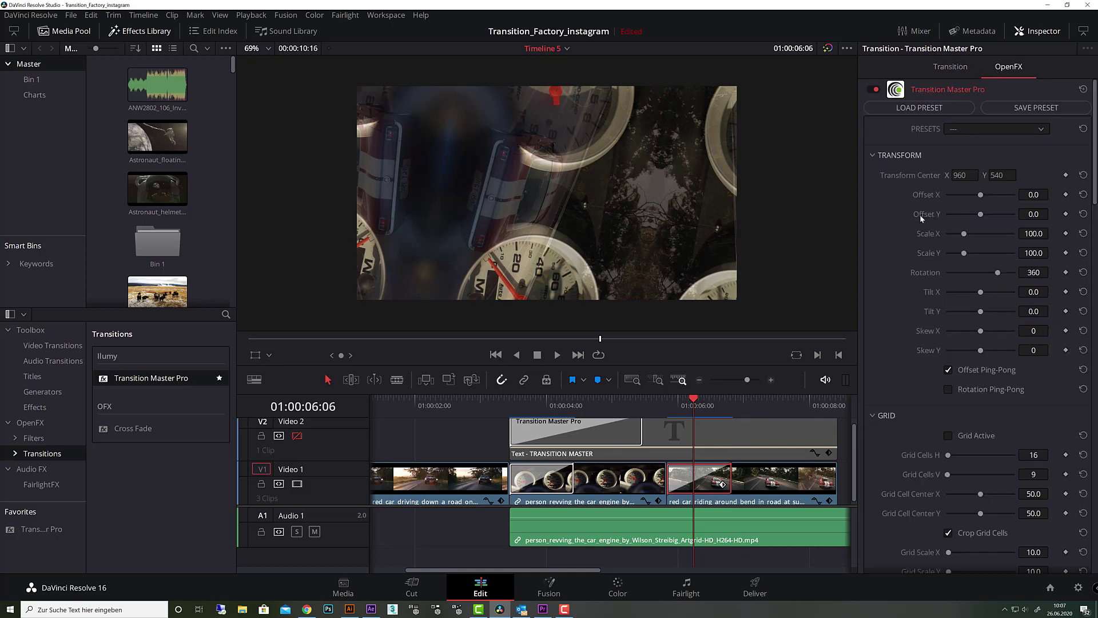
left_click(873, 155)
left_click(871, 176)
left_click(873, 198)
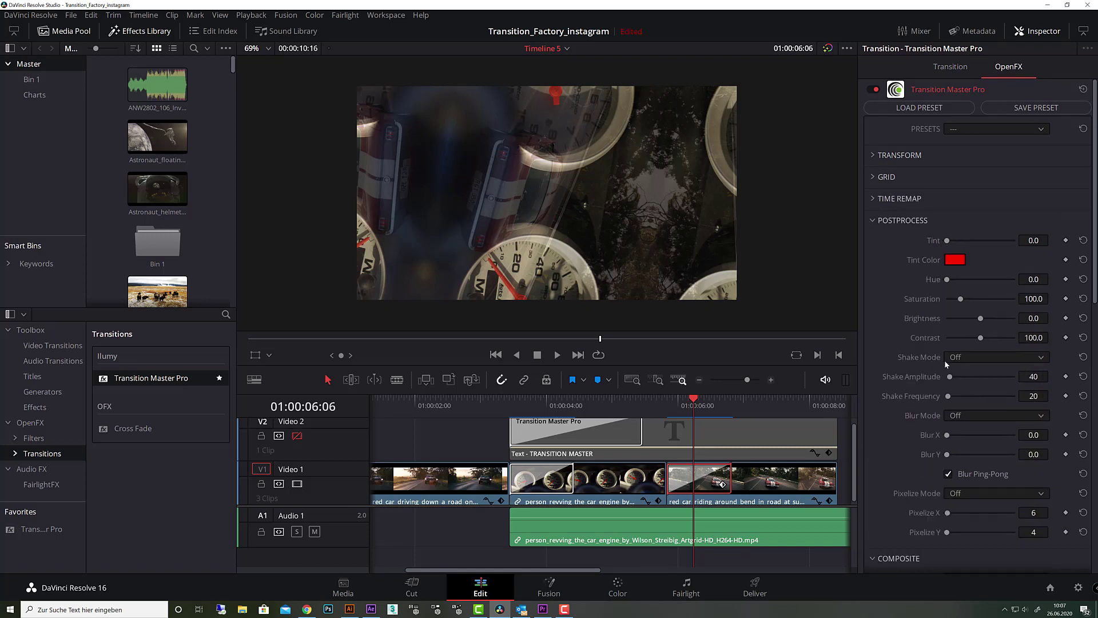
left_click(979, 354)
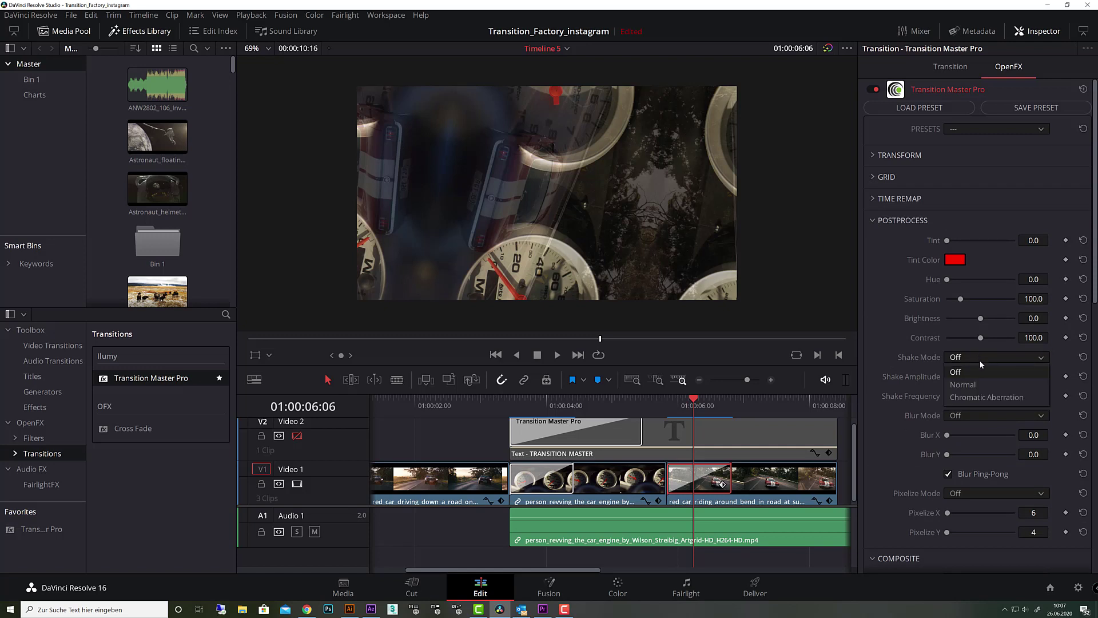
left_click(1001, 399)
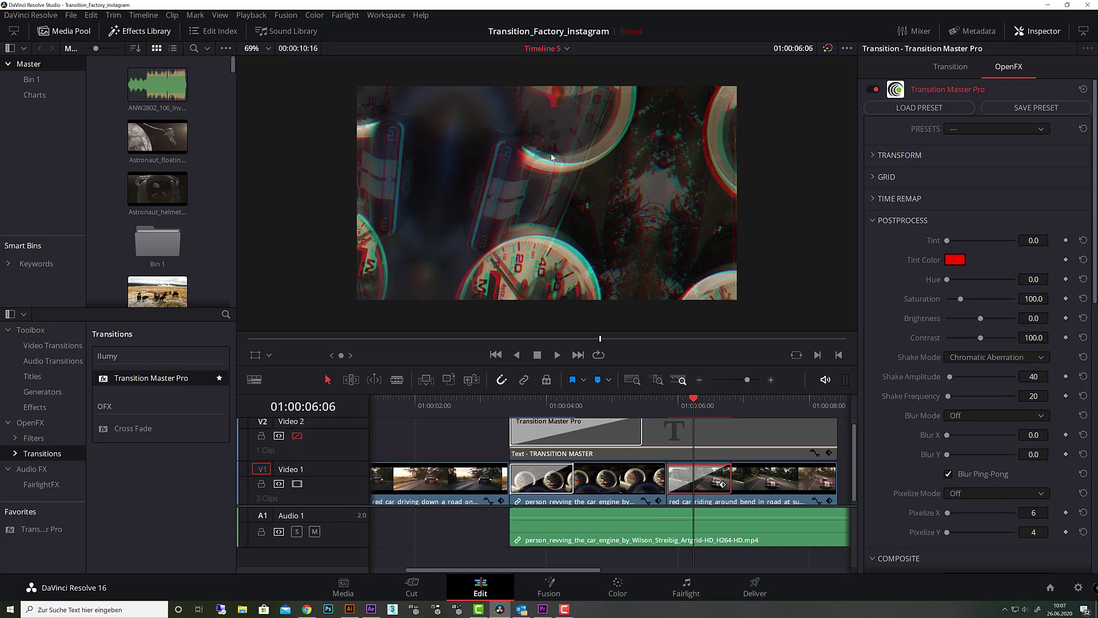
Step: Set the Shake Amplitude of the transition before the riding-around-bend clip to 70
left_click_drag(695, 401, 694, 400)
left_click_drag(951, 378, 977, 376)
left_click(1038, 379)
type("70")
key("Return")
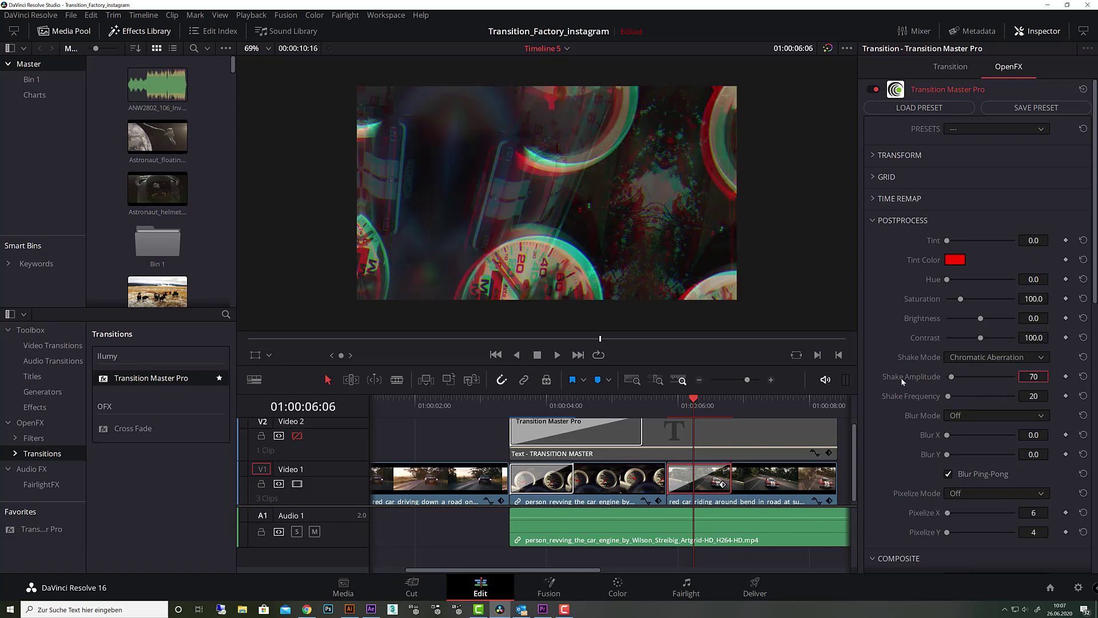
Step: Play the transition from its start to review the stronger chromatic aberration shake, stopping the playhead at 01:00:06:12
left_click_drag(694, 403, 668, 404)
key("space")
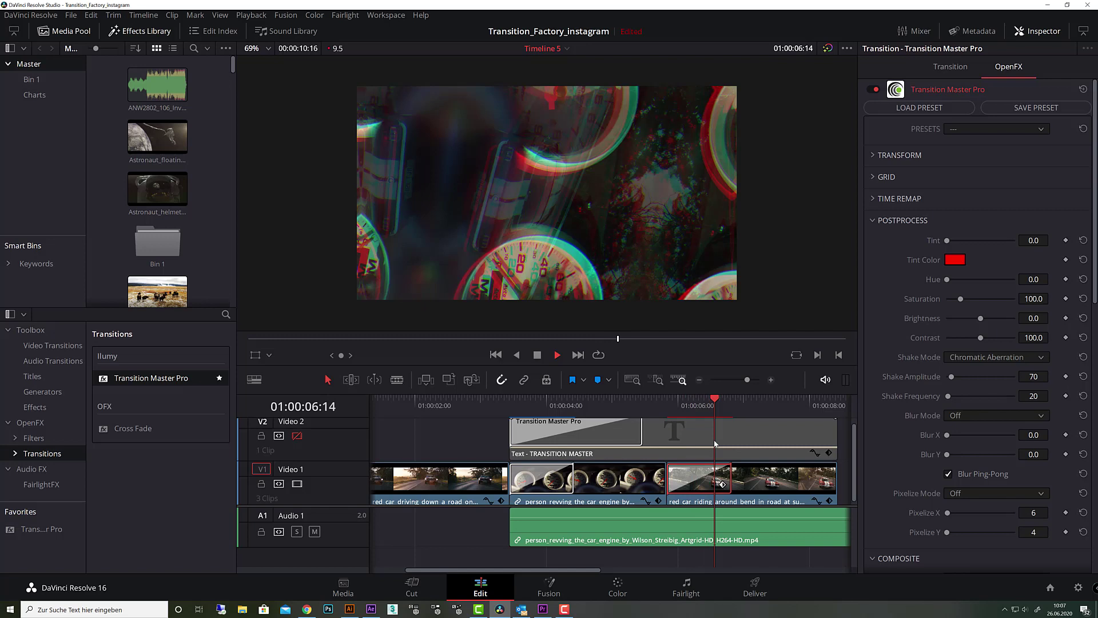
left_click_drag(711, 404, 668, 410)
key("space")
key("space")
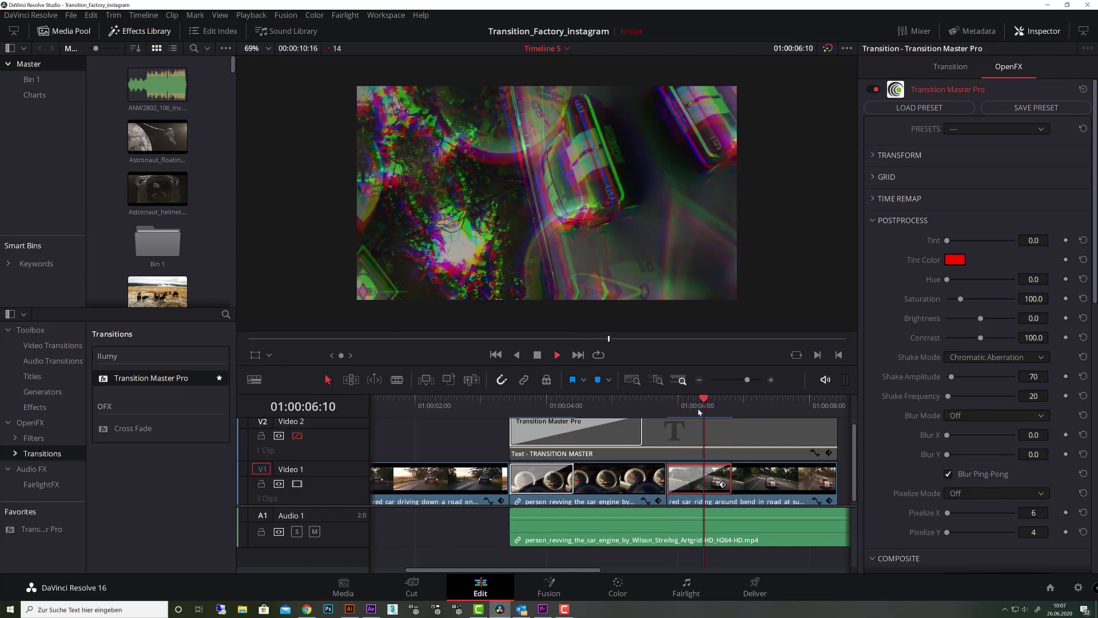
key("space")
left_click(709, 407)
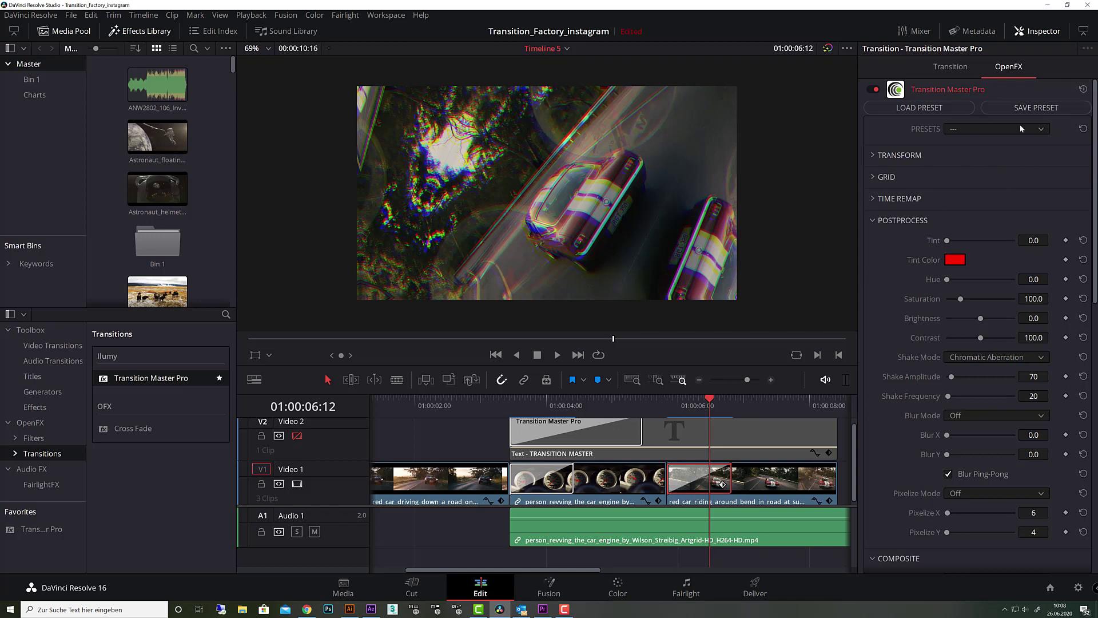
Step: Save the current transition settings as a preset named C-Rotation_Glitch in the Transition Master folder
left_click(1037, 108)
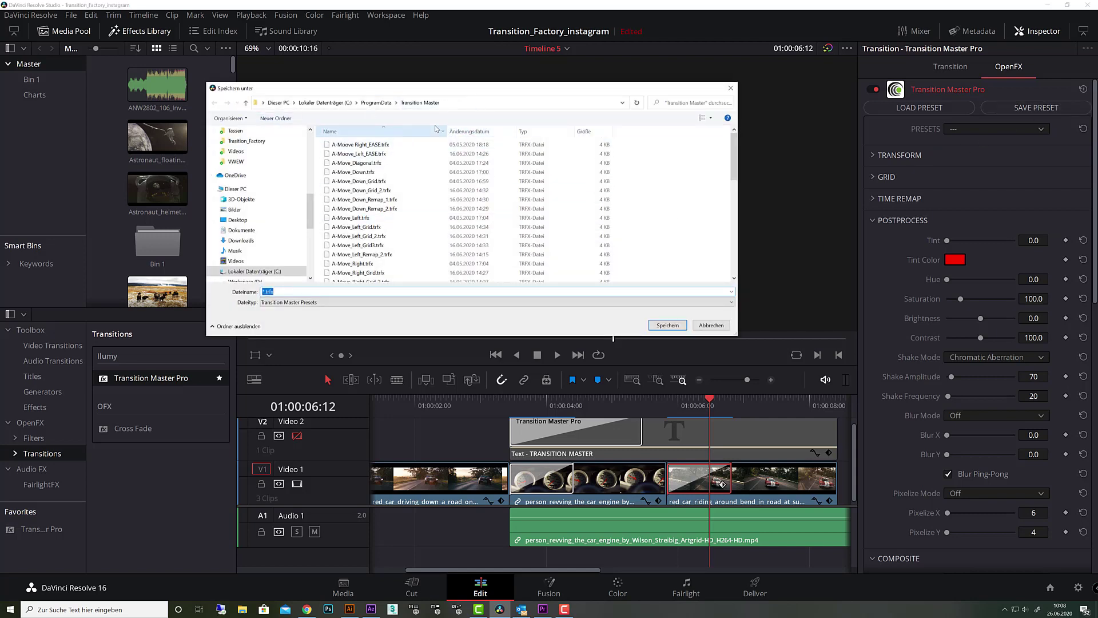
left_click(264, 292)
key("BackSpace")
type("Rotation_Glitch")
left_click(262, 292)
type("C-")
left_click(669, 324)
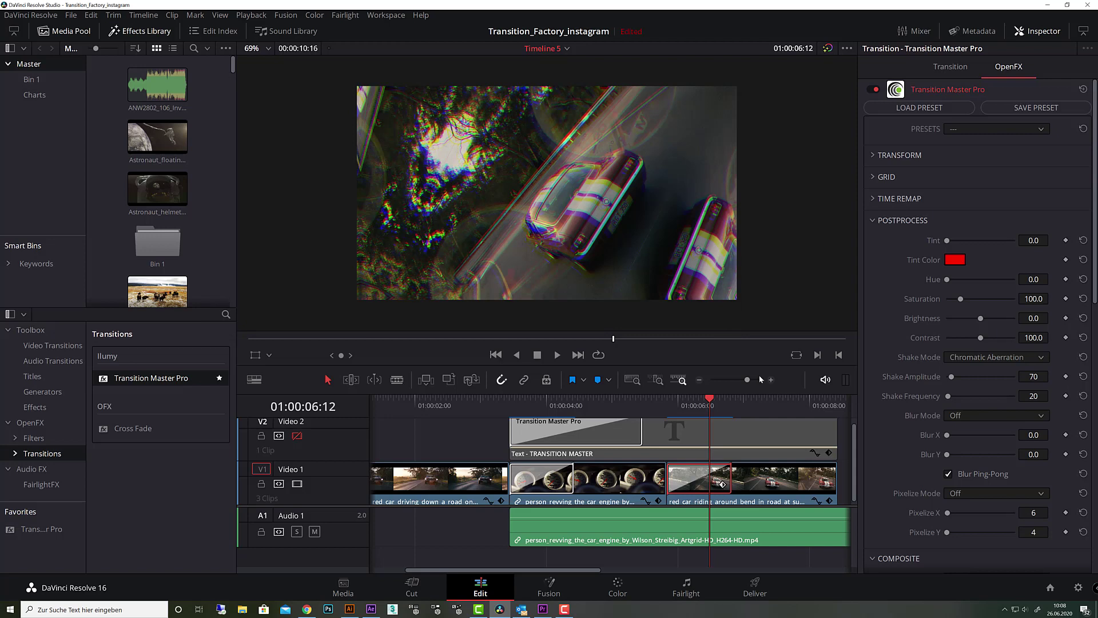
Step: Look through the transition's preset list, from the A-Move entries down to the C-Rotate and Flicker entries, without choosing one
key("F10")
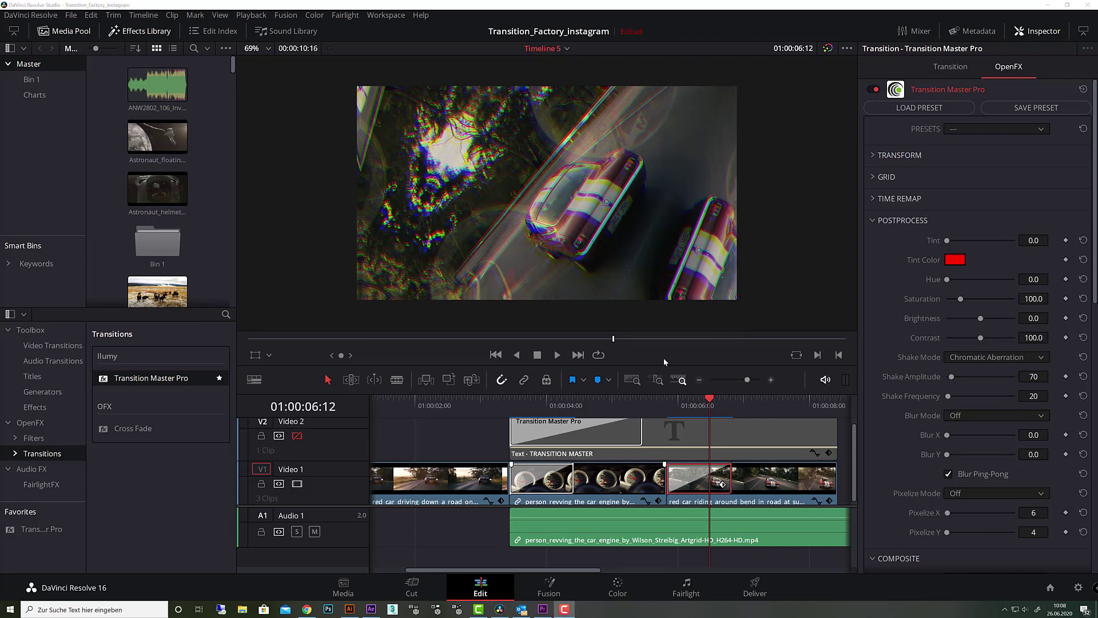
left_click(1038, 130)
mouse_move(1046, 159)
left_mouse_down()
mouse_move(1044, 262)
mouse_move(1042, 147)
left_mouse_up()
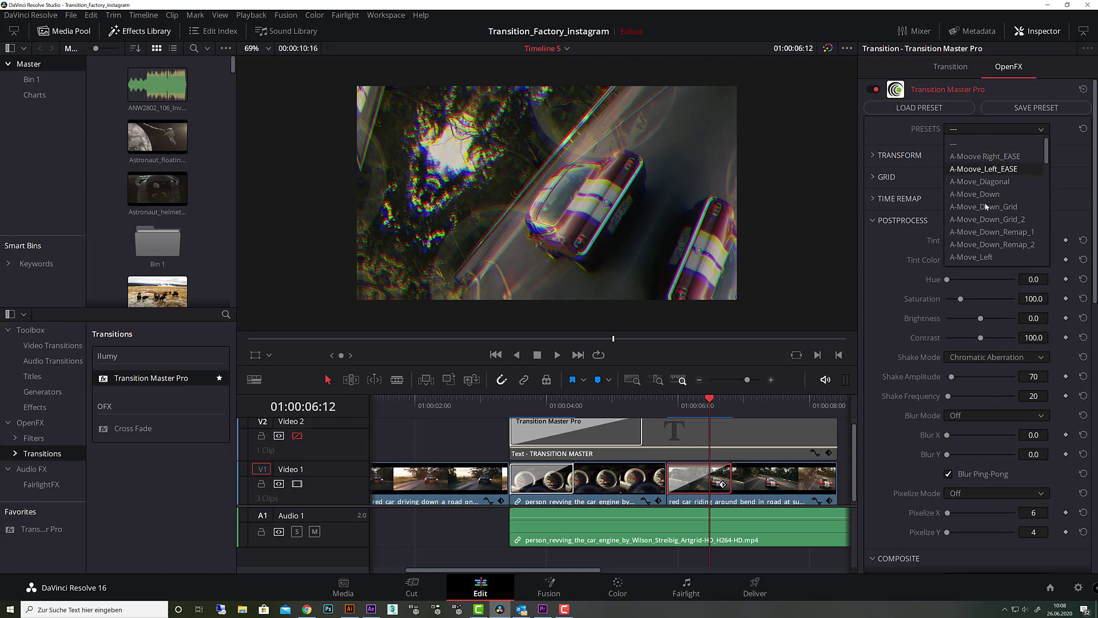
scroll(1001, 187, "down", 10)
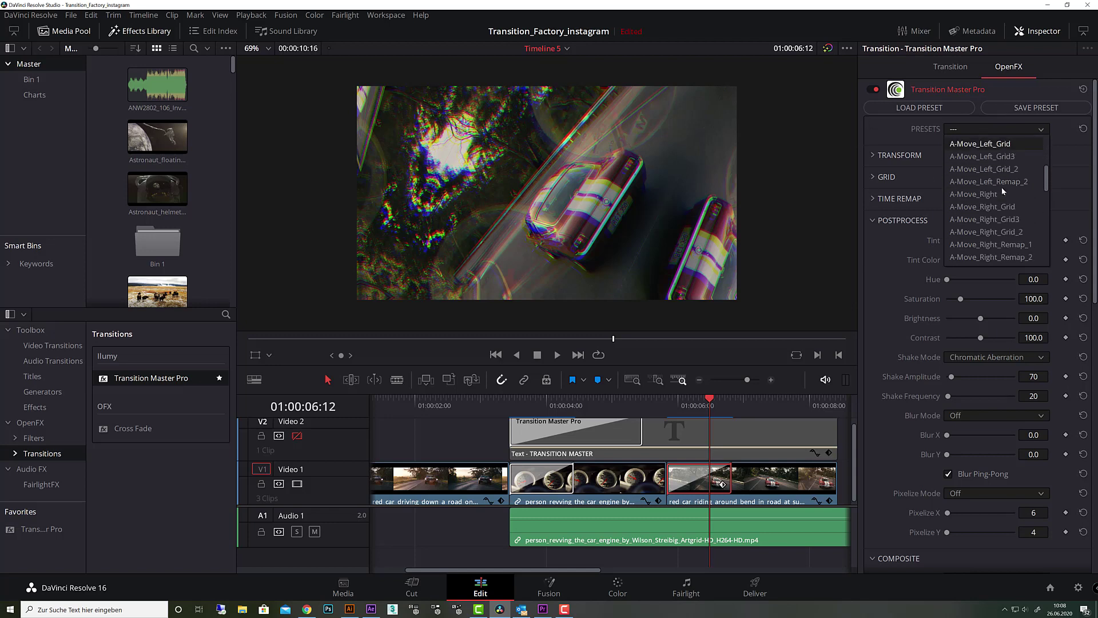
scroll(1006, 194, "down", 4)
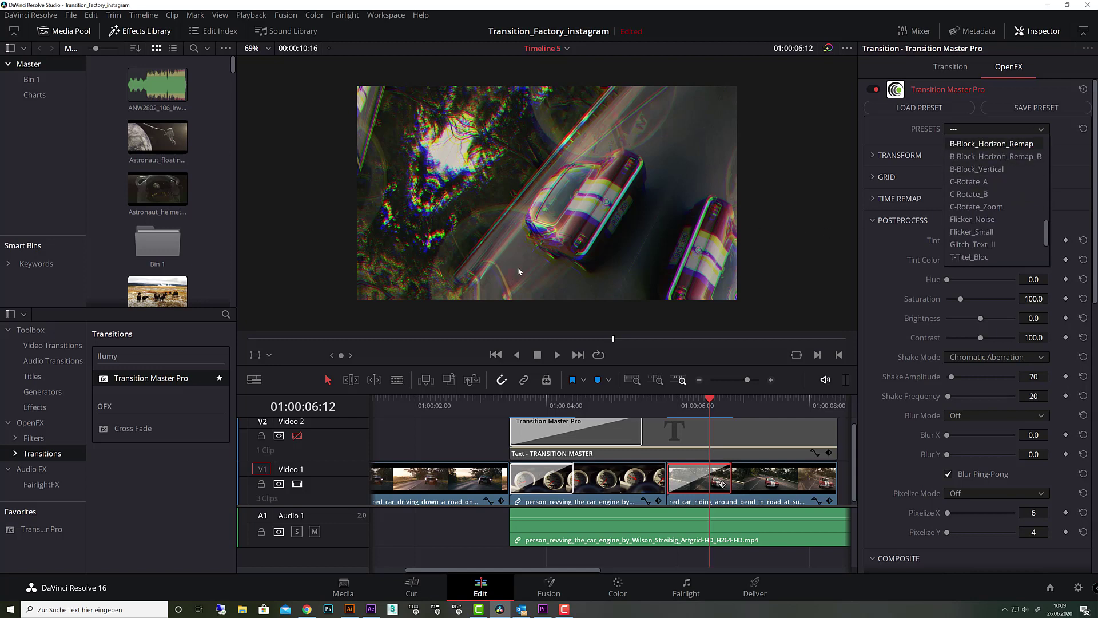
left_click(709, 403)
mouse_move(708, 403)
left_mouse_down()
mouse_move(693, 403)
mouse_move(709, 403)
left_mouse_up()
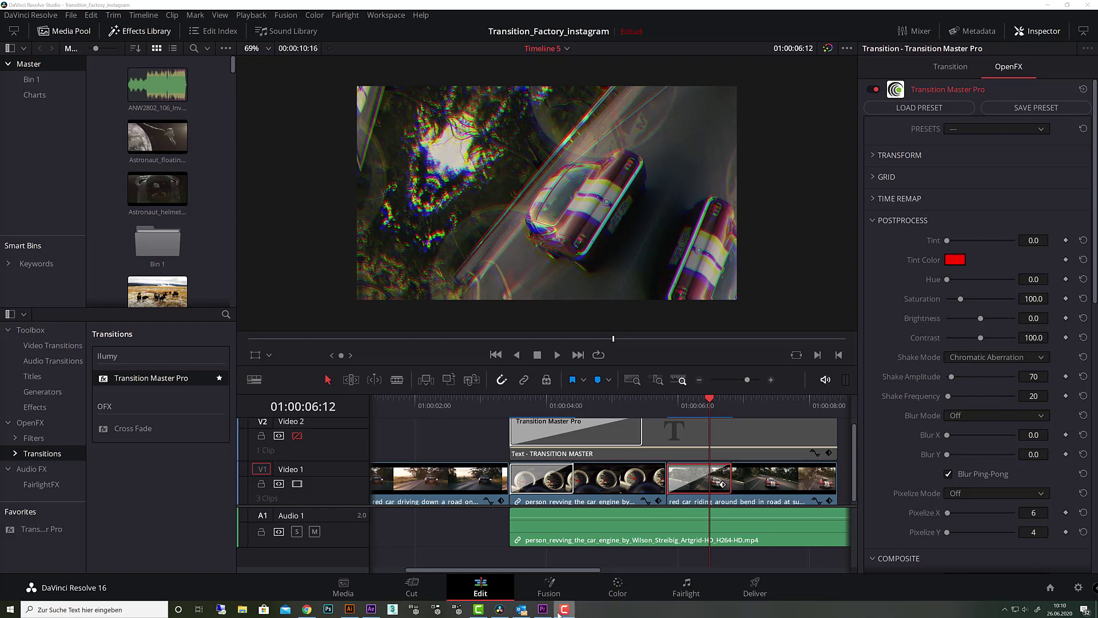
Step: Switch to After Effects and apply the Transition Master Pro effect to the blacksmith power hammer layer
left_click(371, 608)
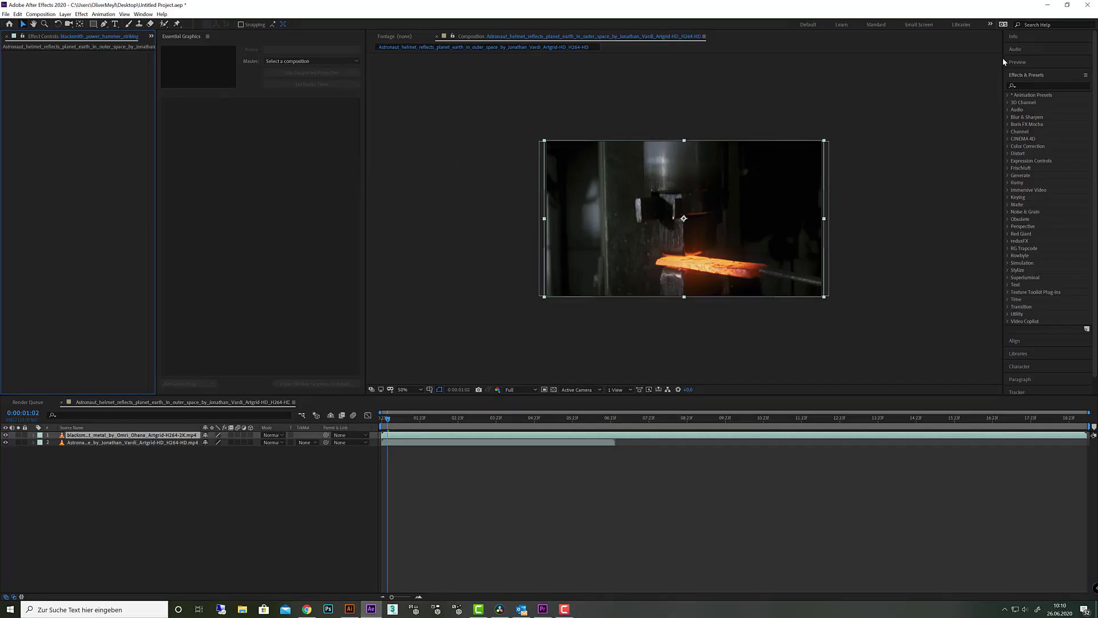
left_click(1044, 87)
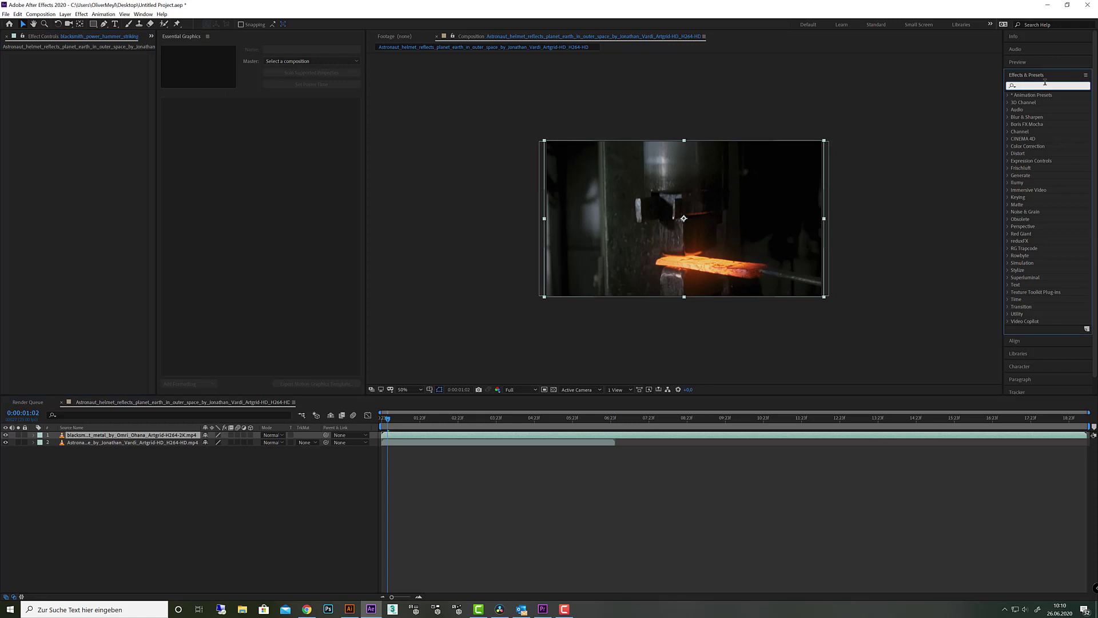
type("tran")
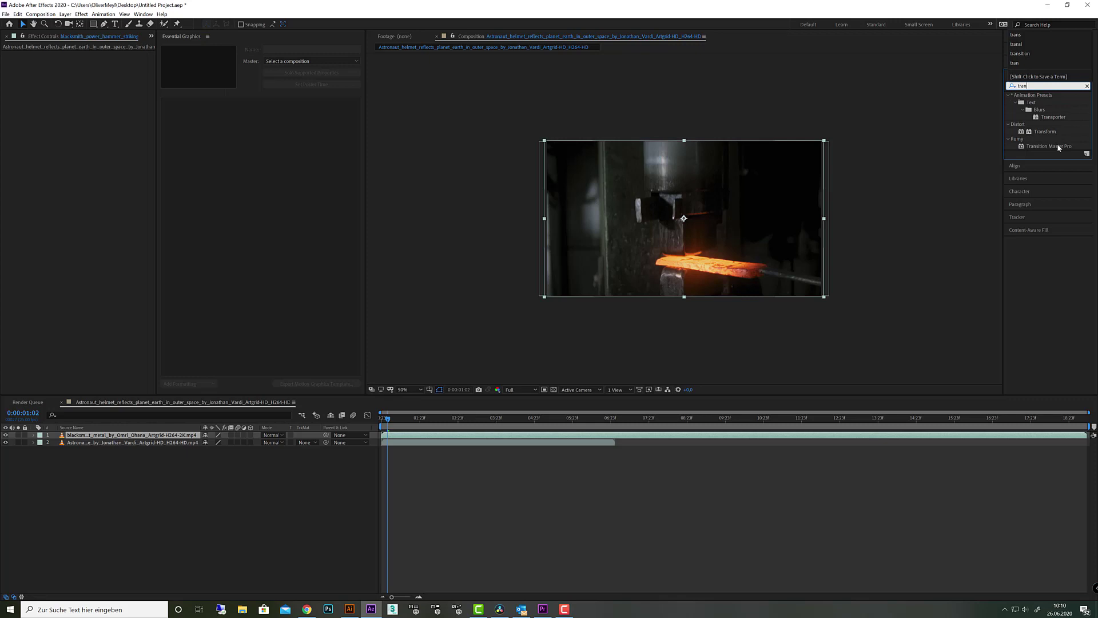
left_click_drag(1059, 148, 437, 435)
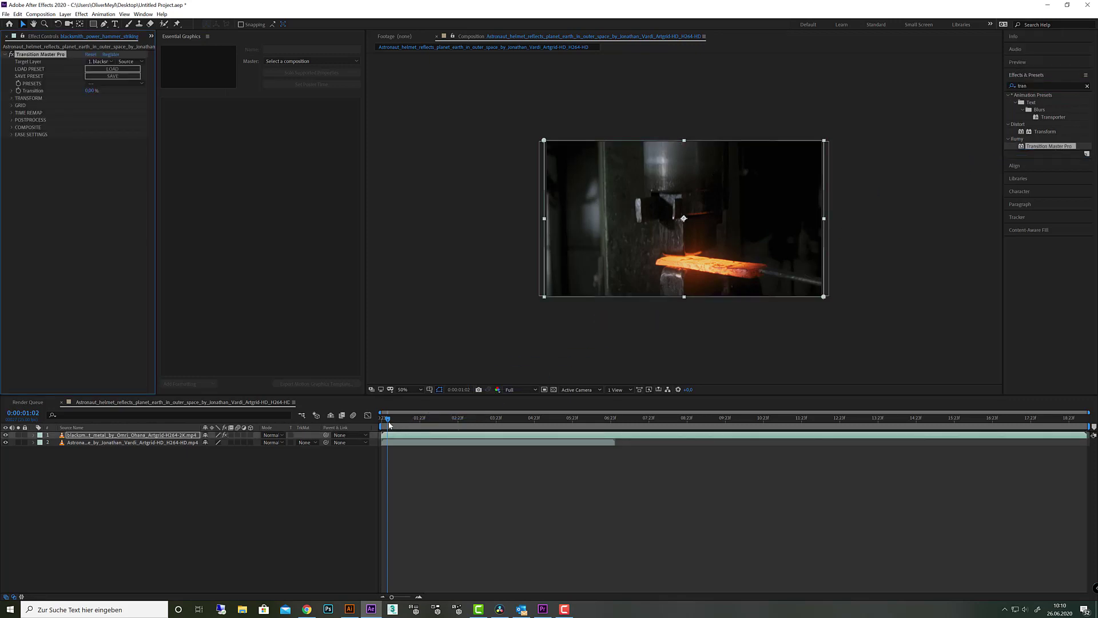
Step: Move the playhead to the start of the composition and preview the blacksmith footage
left_click(383, 422)
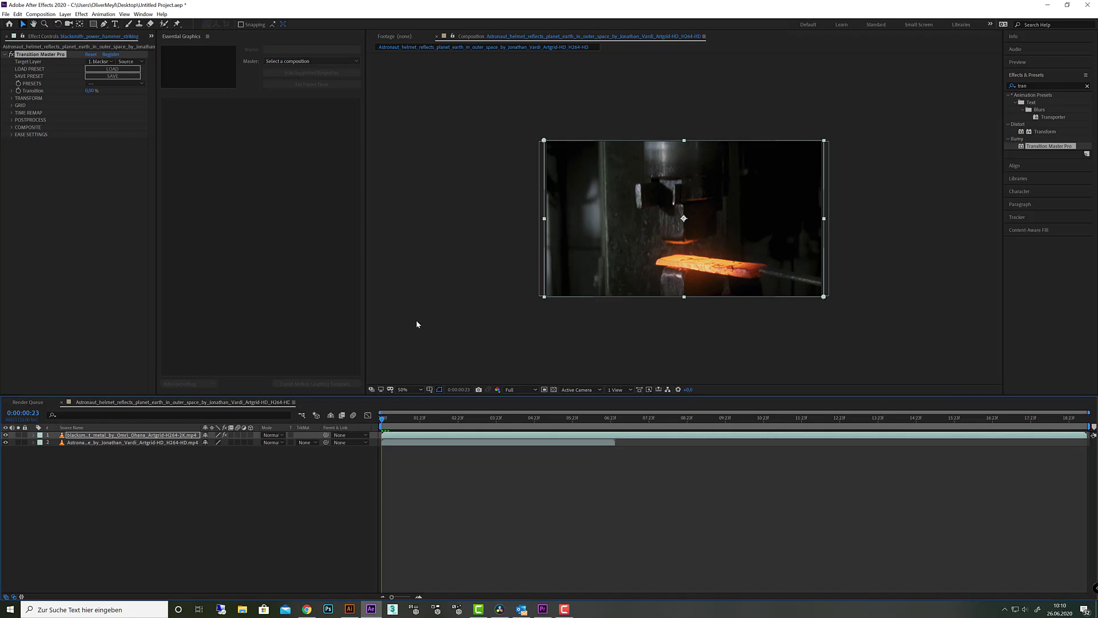
key("space")
key("space")
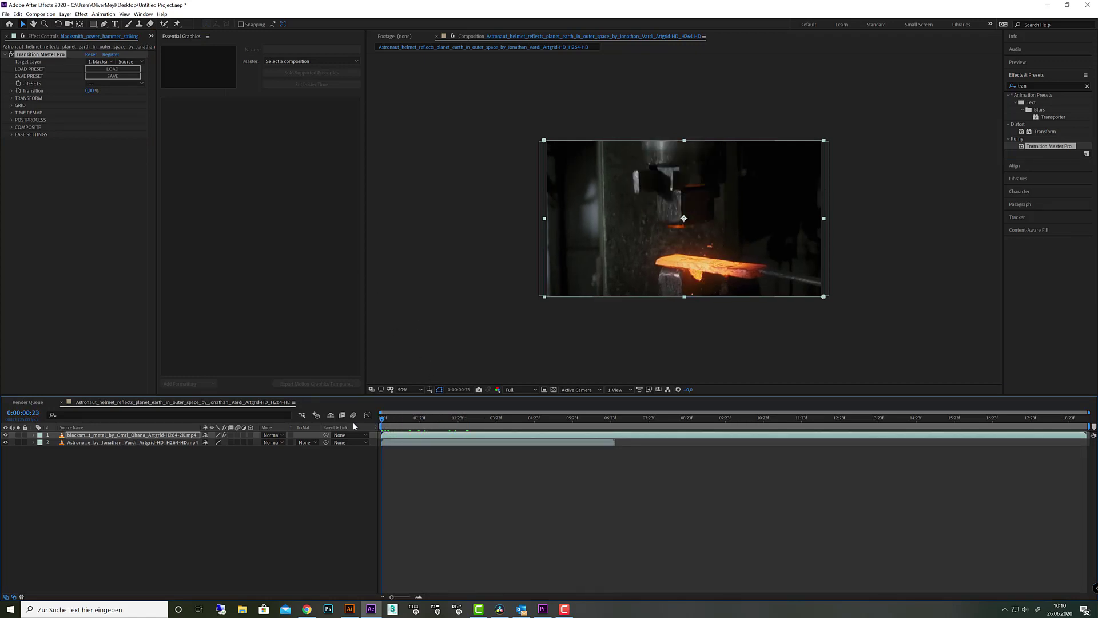
key("space")
key("space")
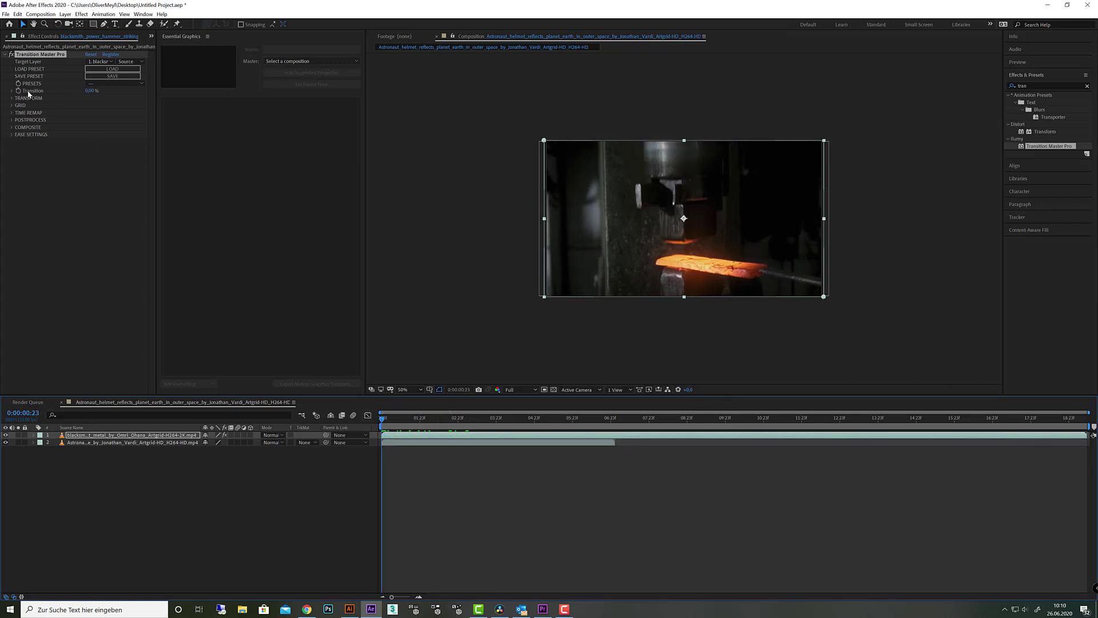
Step: Choose the C-Rotation_Glitch preset for Transition Master Pro and set its Target Layer to the astronaut helmet layer
left_click(106, 83)
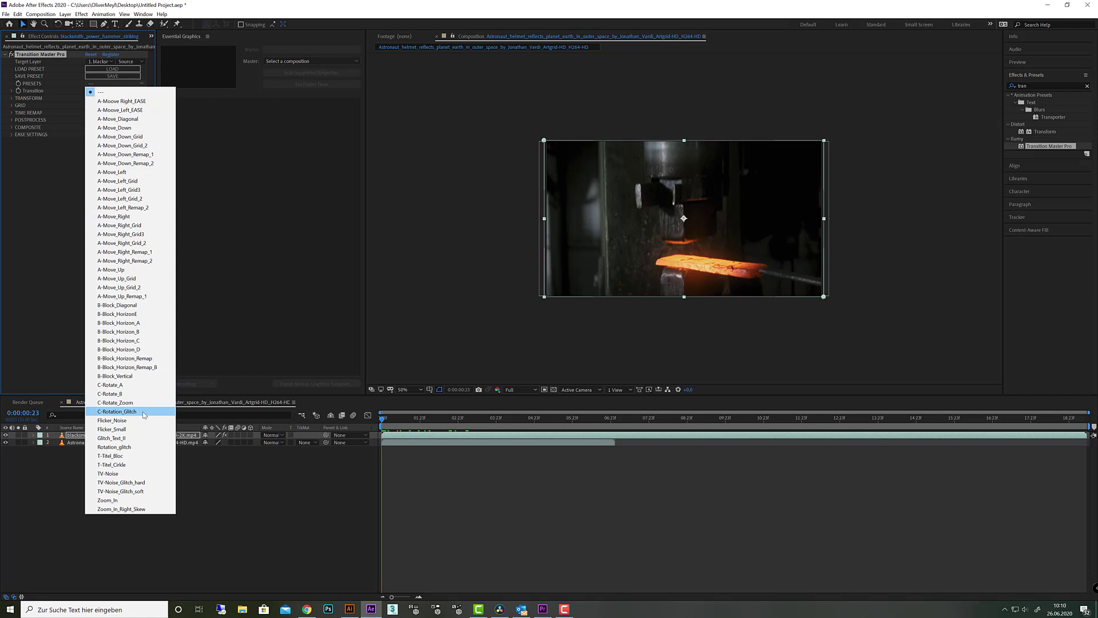
left_click(117, 411)
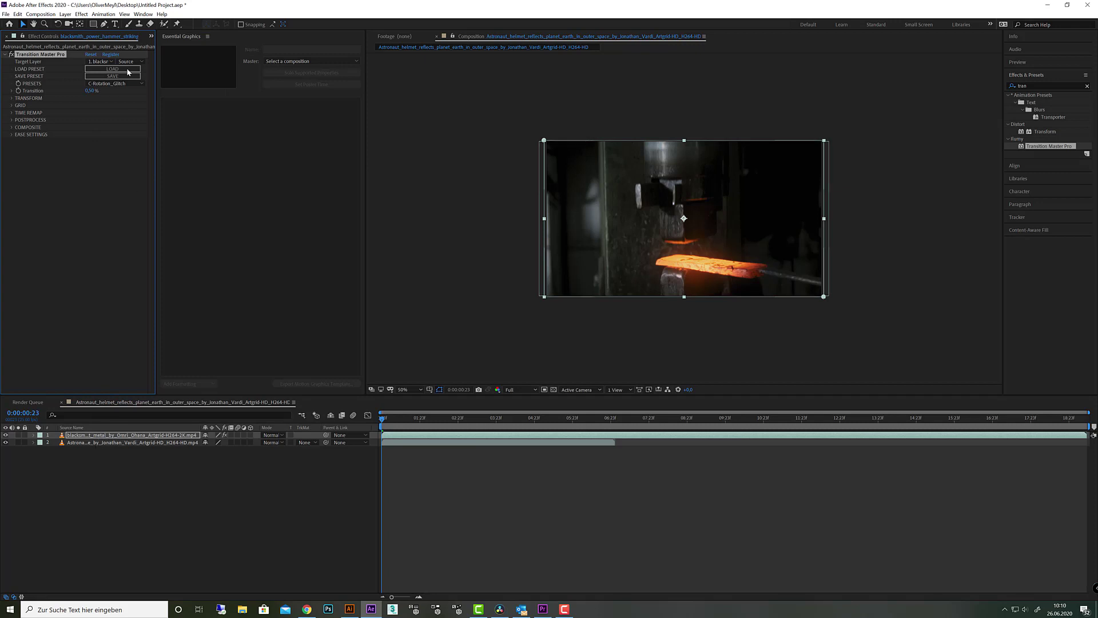
left_click(109, 62)
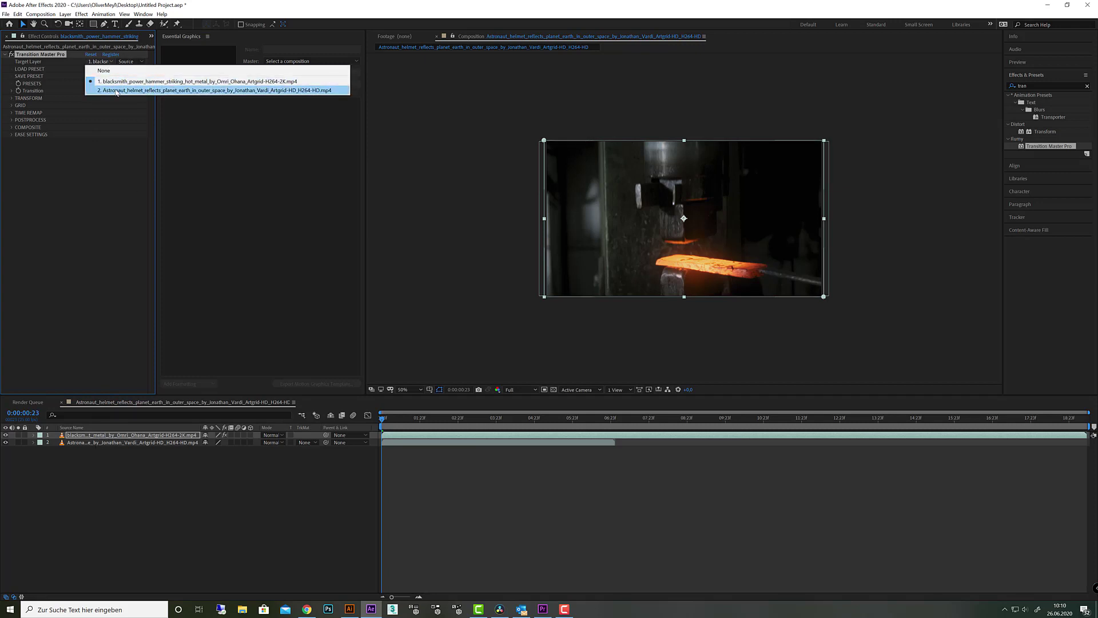
left_click(117, 90)
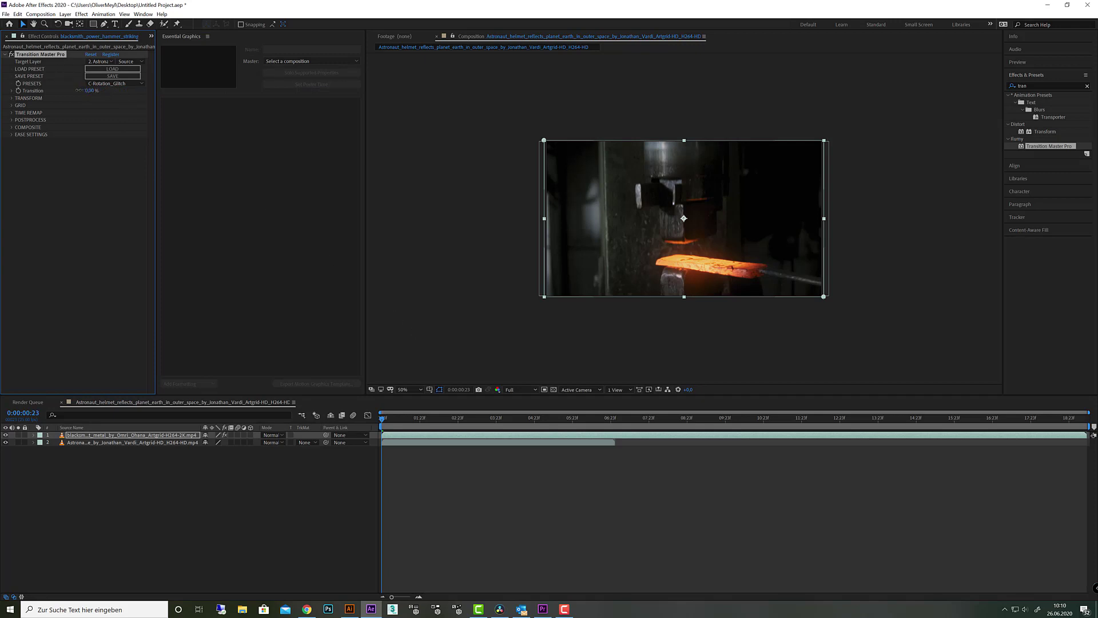
Step: Scrub the effect's Transition percentage to test the change from the blacksmith layer to the astronaut layer
left_click_drag(92, 90, 64, 93)
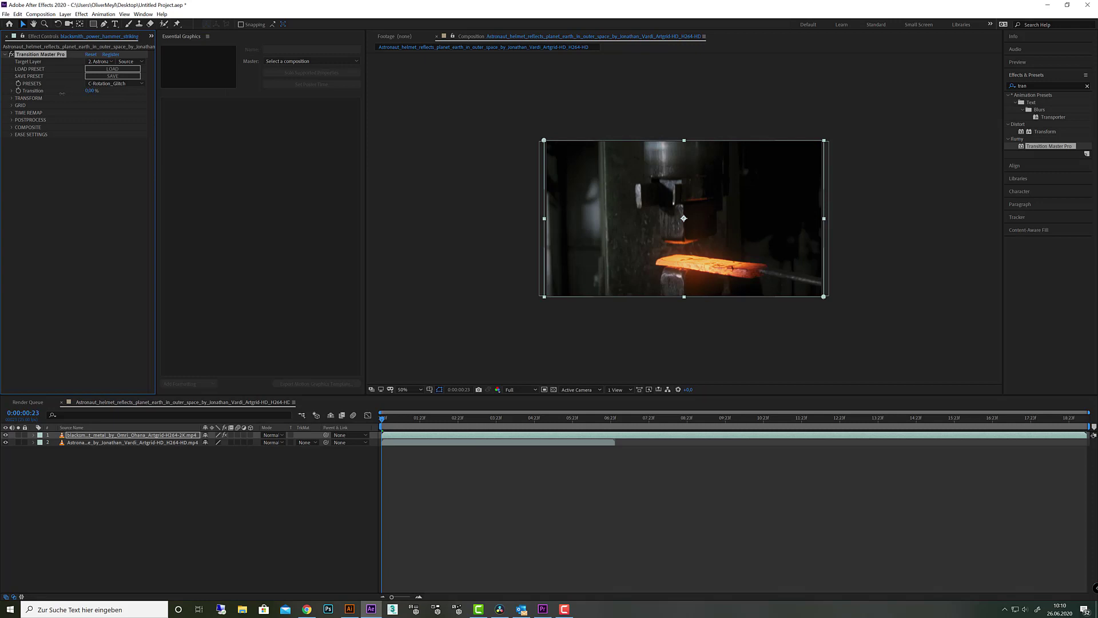